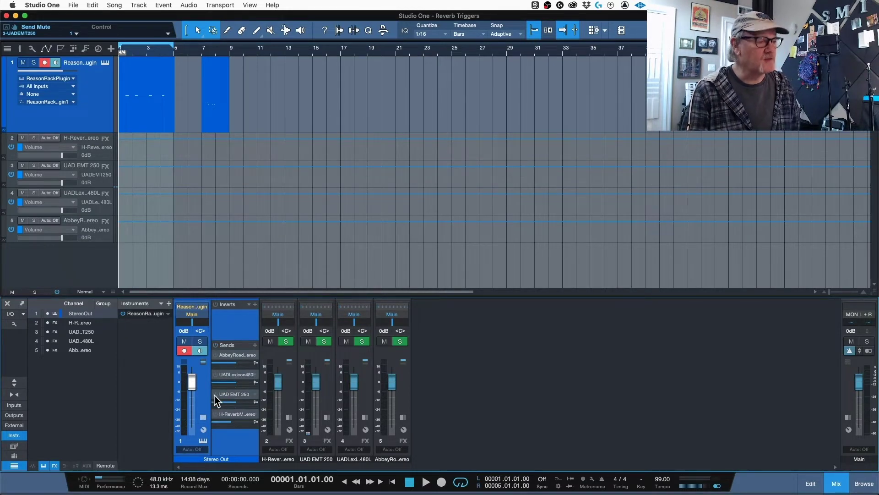
# Audition the song's reverbs twice, then bring up the UAD EMT 250 reverb plug-in.
pyautogui.press('space')
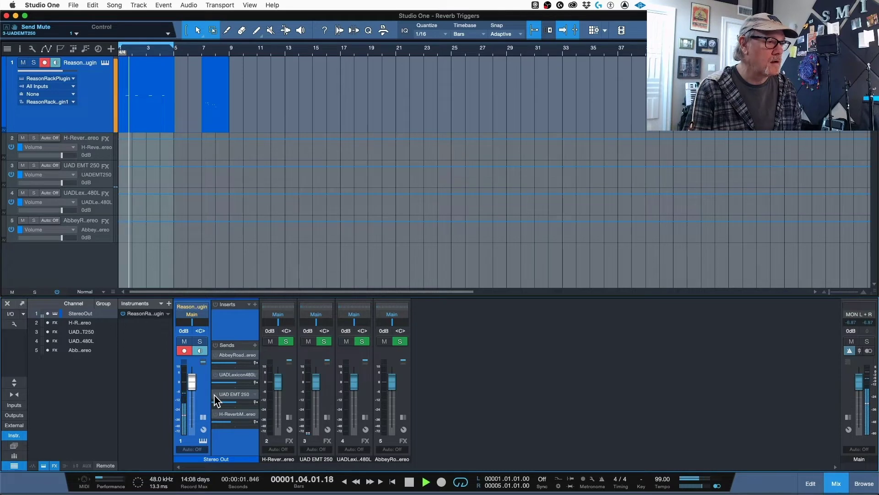
pyautogui.press('space')
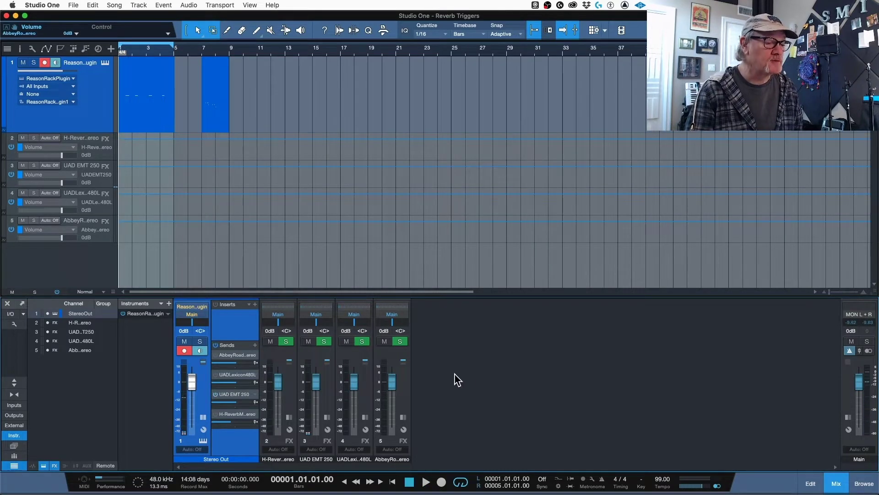
pyautogui.press('space')
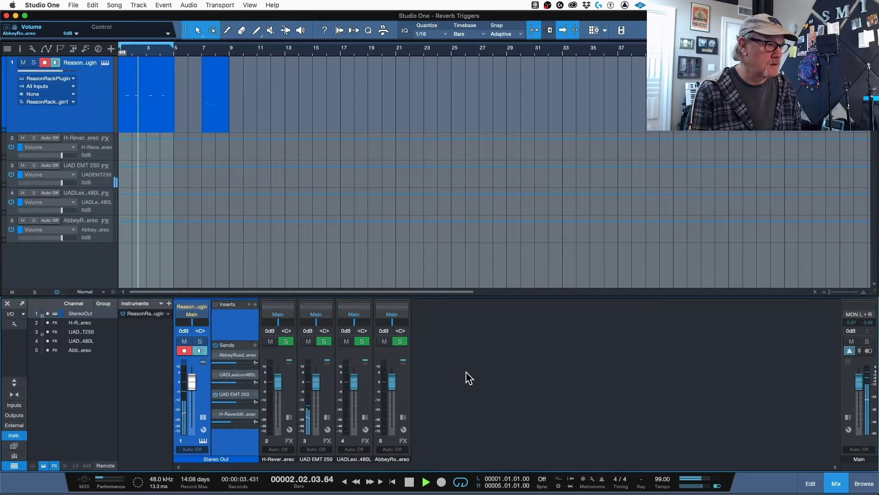
pyautogui.press('space')
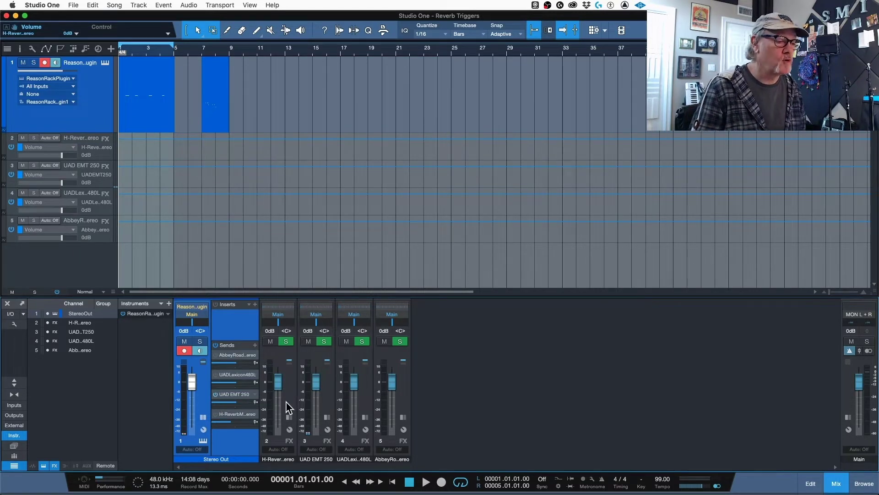
pyautogui.doubleClick(249, 396)
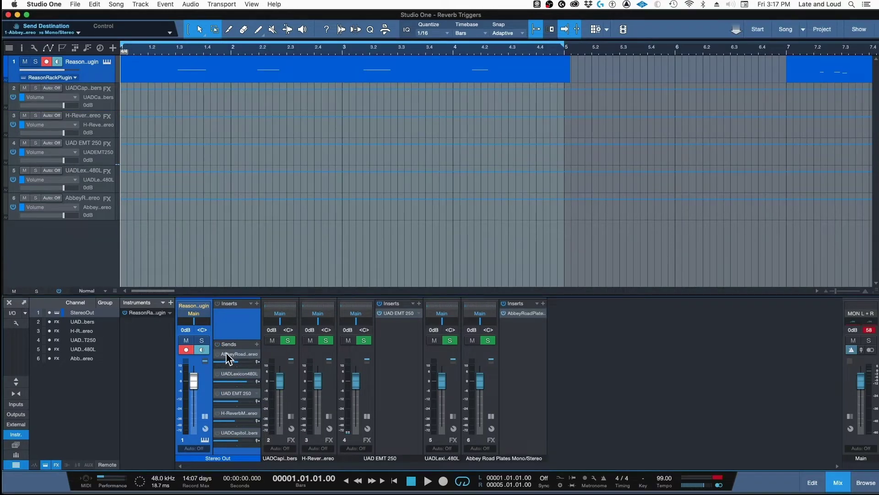
# Lower the Abbey Road Plates damper to 3 during playback, then bring up the UAD Lexicon 480L.
pyautogui.doubleClick(234, 353)
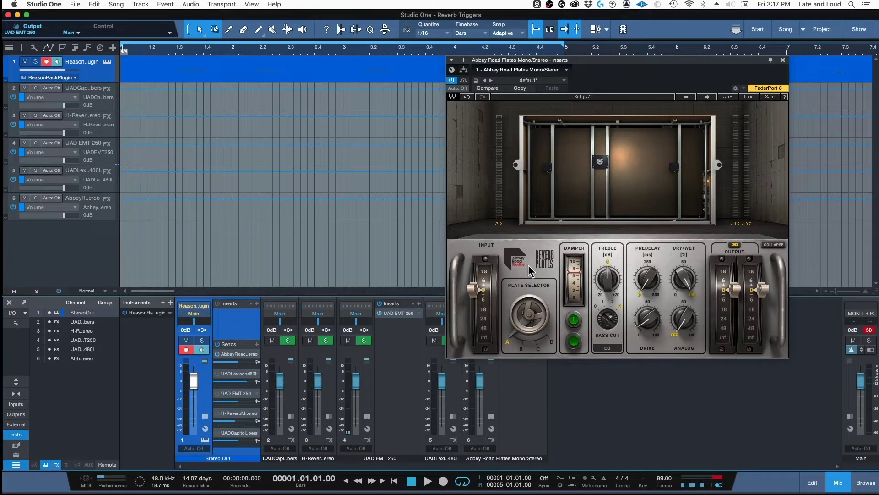
pyautogui.press('space')
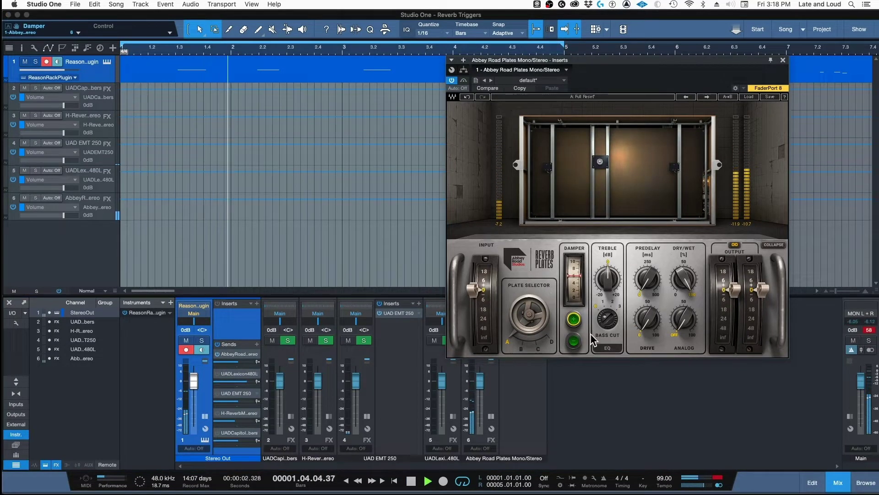
pyautogui.click(574, 341)
pyautogui.click(574, 341)
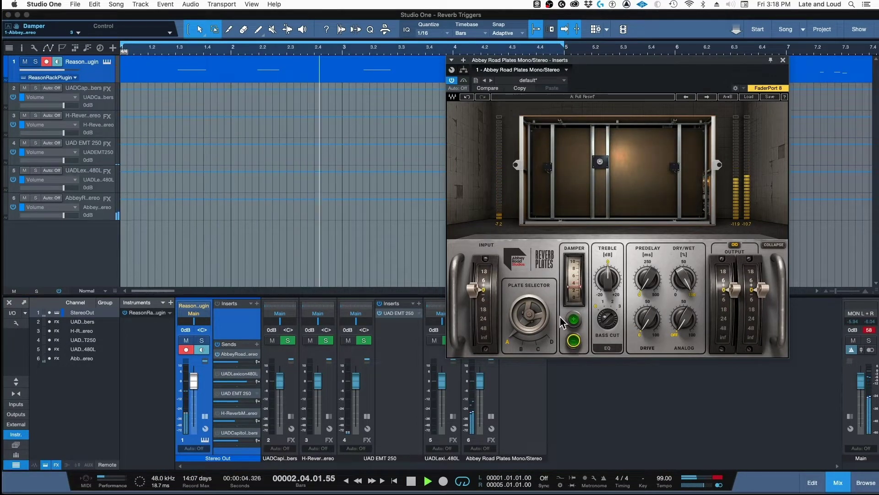
pyautogui.press('space')
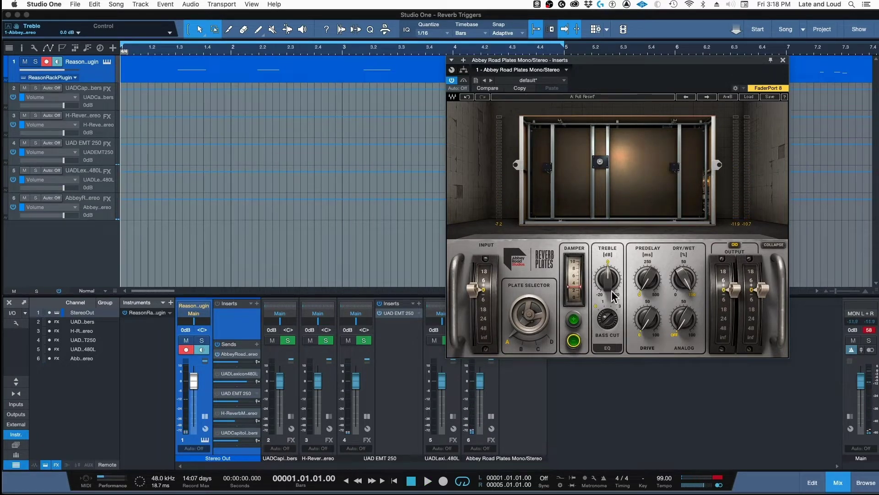
pyautogui.click(218, 375)
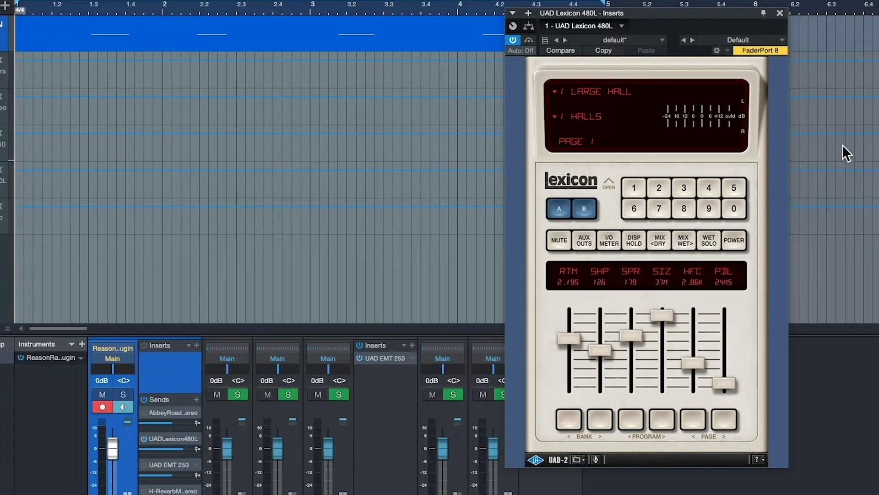
# Audition the Lexicon 480L reverb and move its plug-in window aside.
pyautogui.press('space')
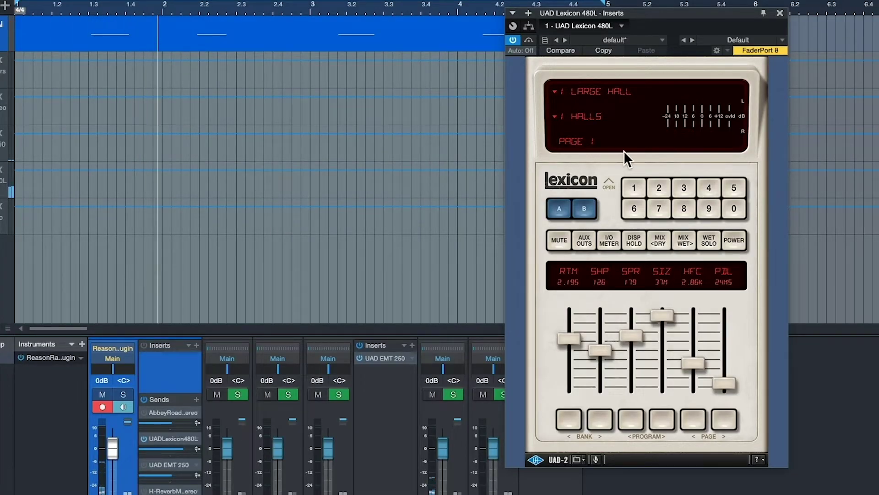
pyautogui.press('space')
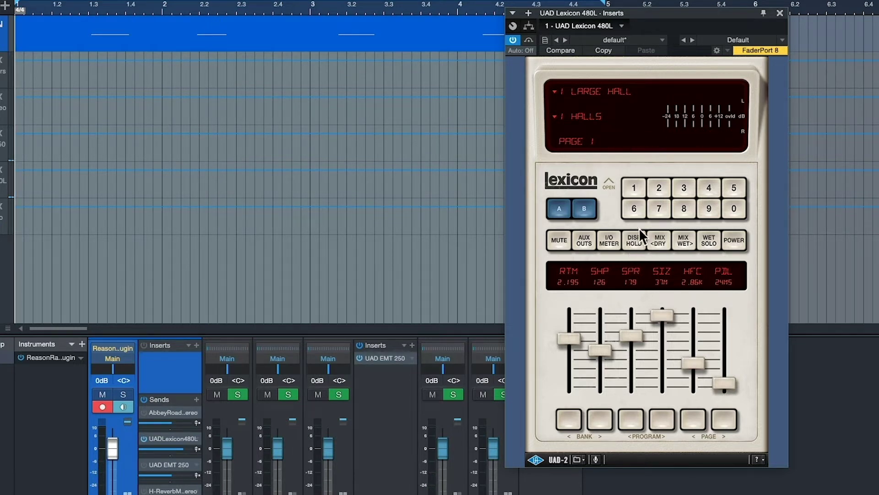
pyautogui.moveTo(686, 14); pyautogui.dragTo(738, 43)
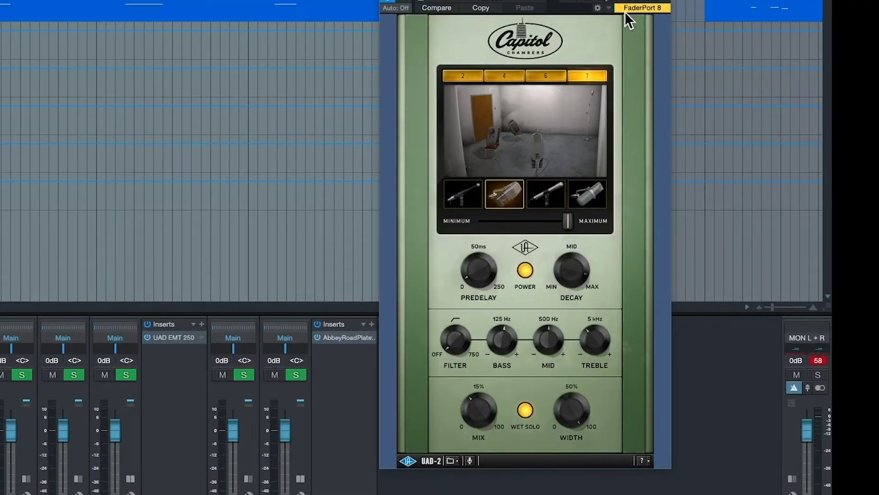
# Audition the Al Schmitt-The One chamber preset, then switch Capitol Chambers to Frank Filipetti-Vocals.
pyautogui.click(666, 3)
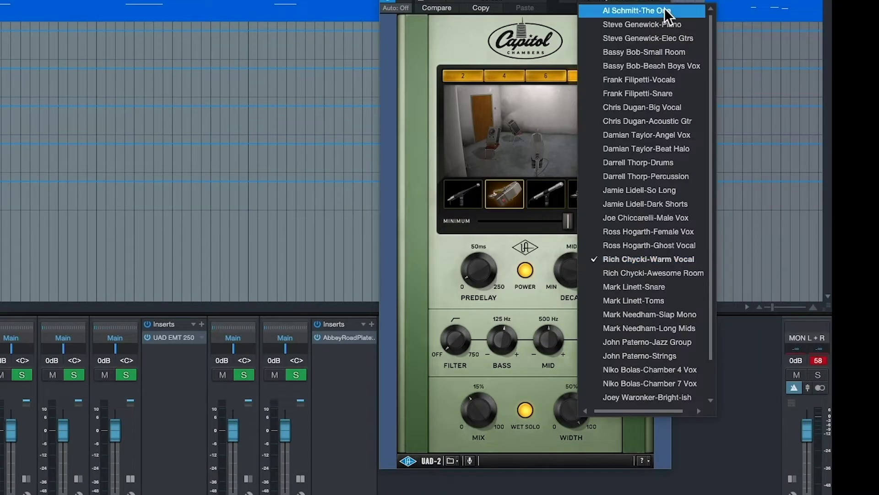
pyautogui.click(667, 11)
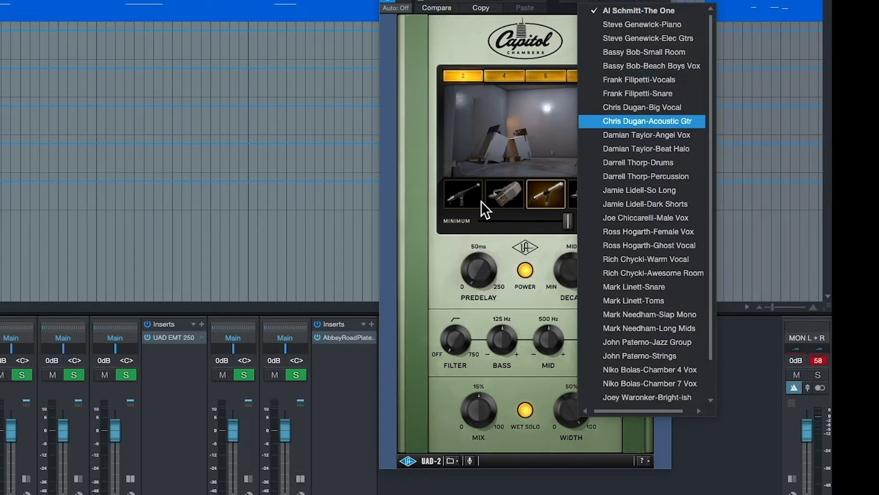
pyautogui.click(408, 118)
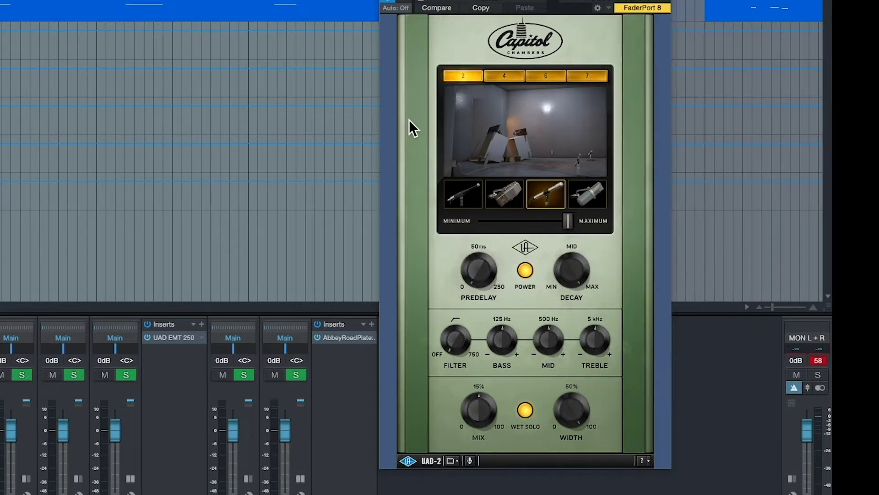
pyautogui.press('space')
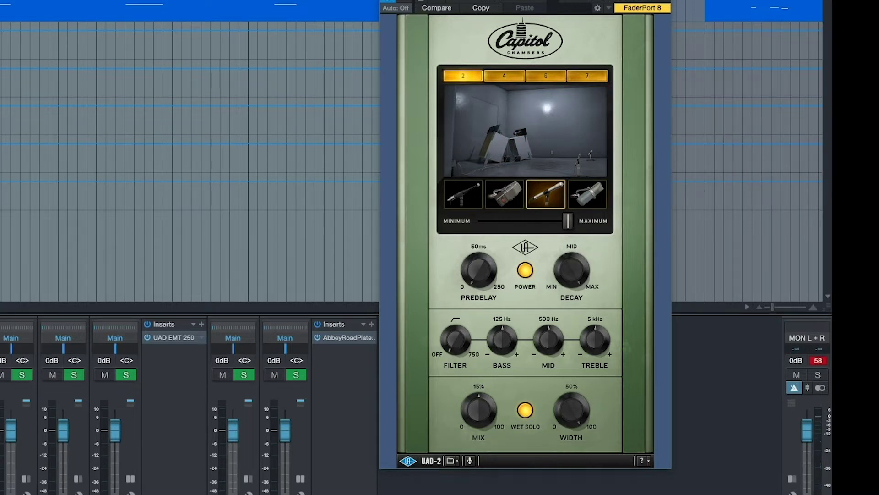
pyautogui.press('space')
pyautogui.click(662, 8)
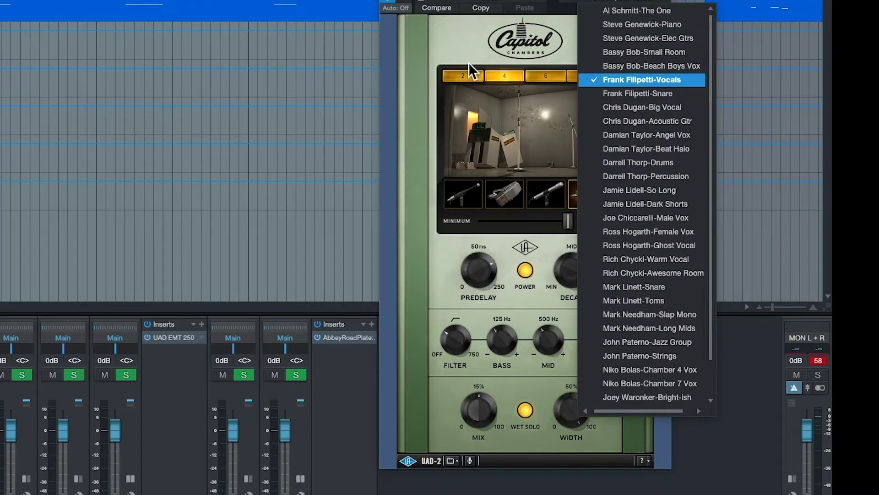
pyautogui.click(470, 46)
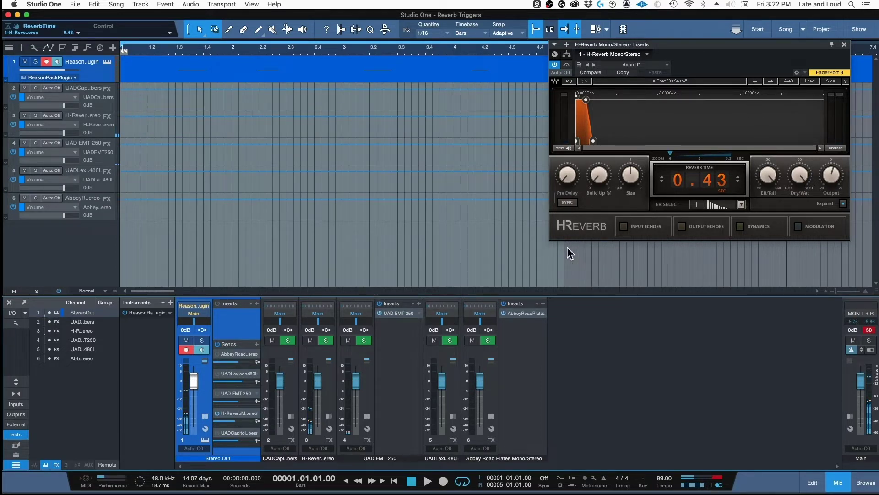
# Close the Waves H-Reverb plug-in window.
pyautogui.click(844, 44)
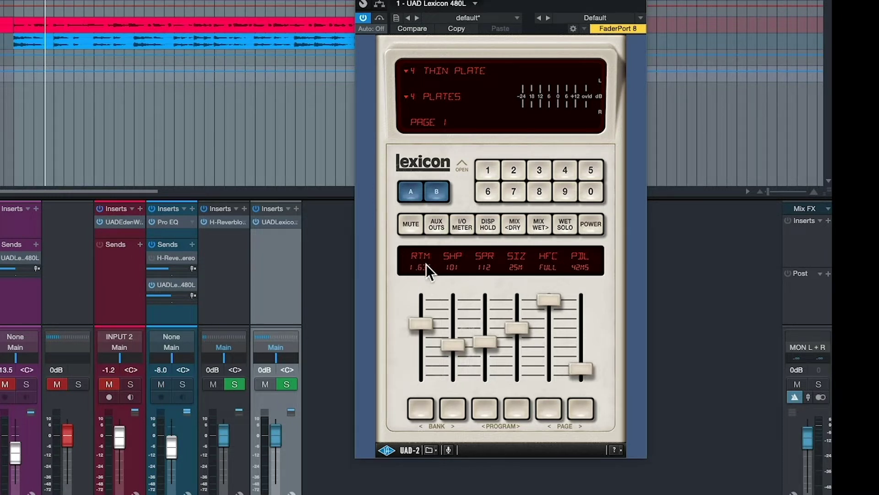
# Try Lexicon reverb times from about 1 to 7.5 seconds and sizes from 25 to 37 metres.
pyautogui.click(422, 293)
pyautogui.moveTo(421, 300)
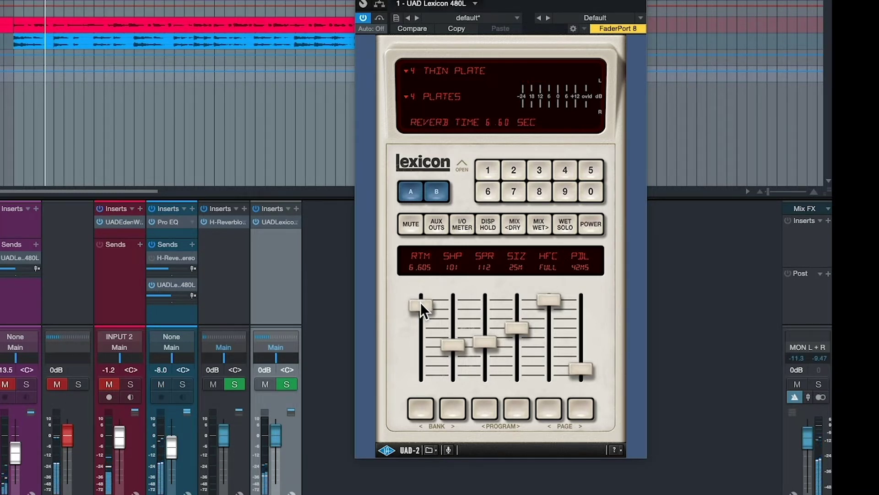
pyautogui.moveTo(421, 302); pyautogui.dragTo(417, 321)
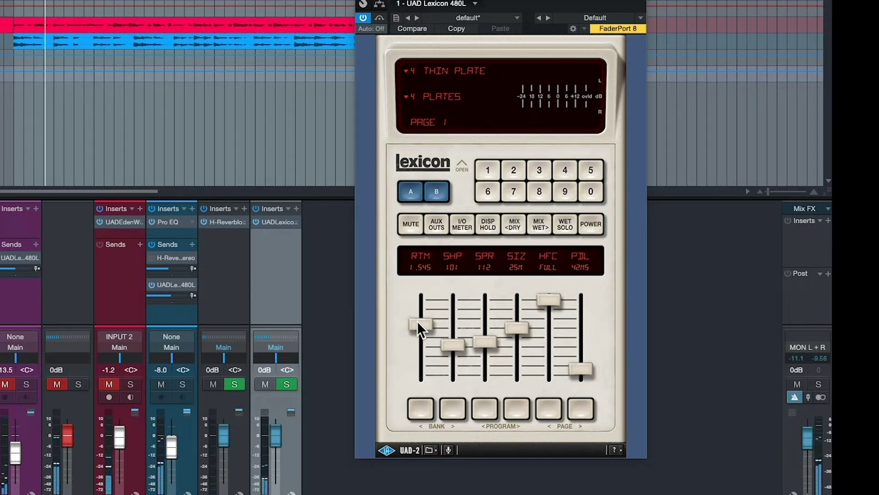
pyautogui.click(520, 323)
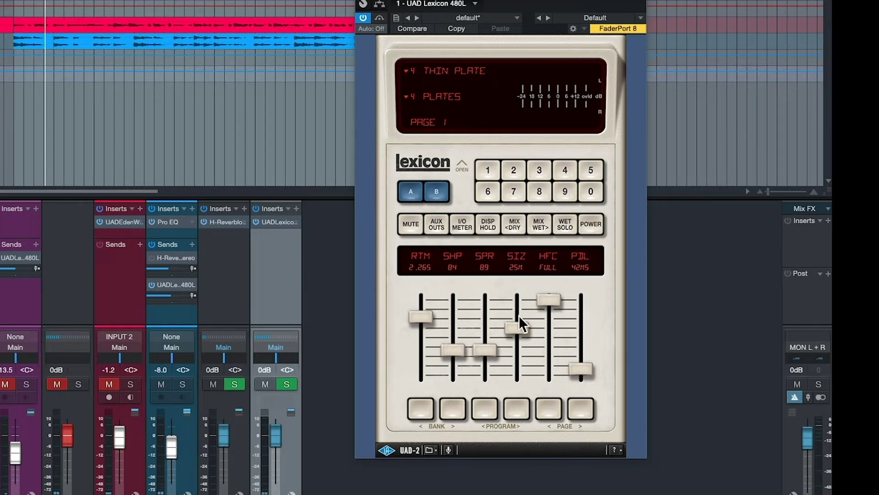
pyautogui.click(516, 326)
pyautogui.moveTo(516, 326); pyautogui.dragTo(515, 312)
pyautogui.moveTo(520, 315); pyautogui.dragTo(519, 293)
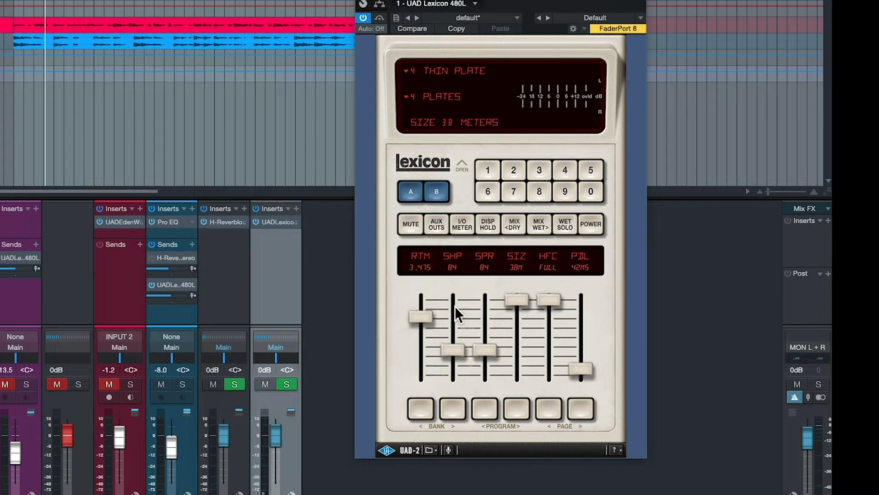
pyautogui.click(416, 313)
pyautogui.moveTo(419, 307); pyautogui.dragTo(419, 304)
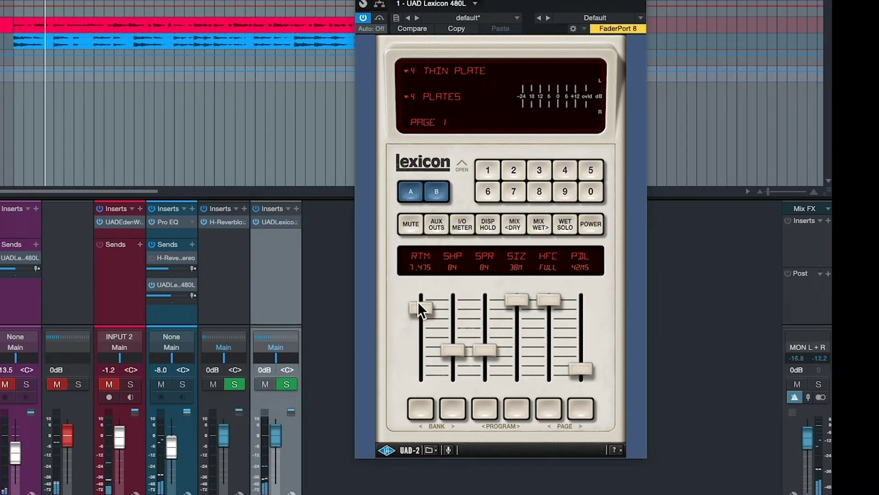
pyautogui.click(529, 301)
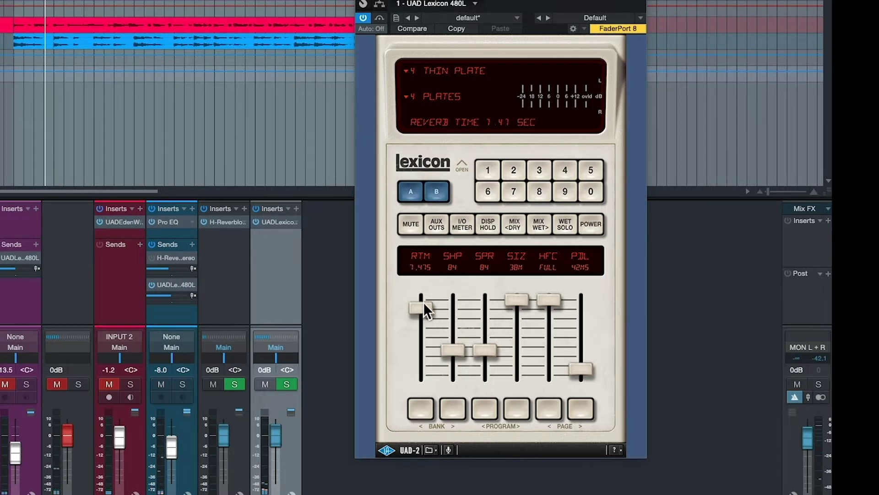
pyautogui.moveTo(422, 303); pyautogui.dragTo(421, 329)
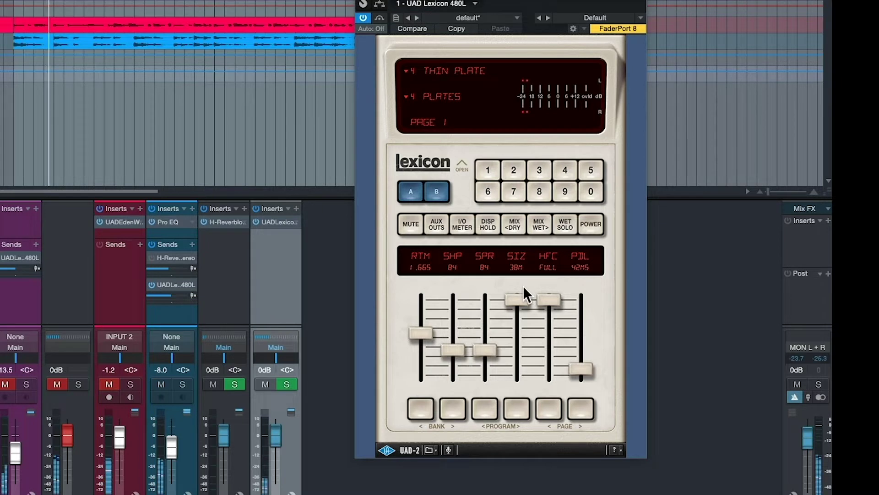
pyautogui.moveTo(518, 293); pyautogui.dragTo(519, 367)
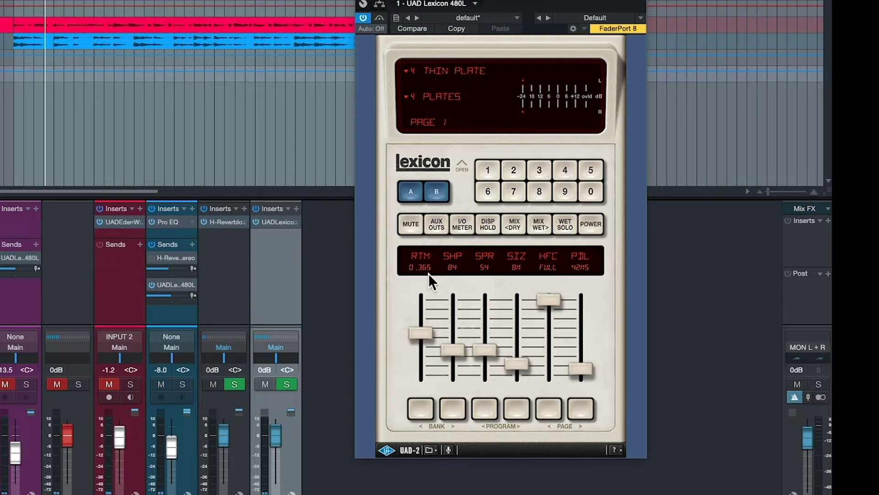
# Settle the Thin Plate reverb time near 4 seconds and its size around 26 metres.
pyautogui.click(420, 331)
pyautogui.click(425, 330)
pyautogui.click(486, 349)
pyautogui.moveTo(517, 362); pyautogui.dragTo(517, 320)
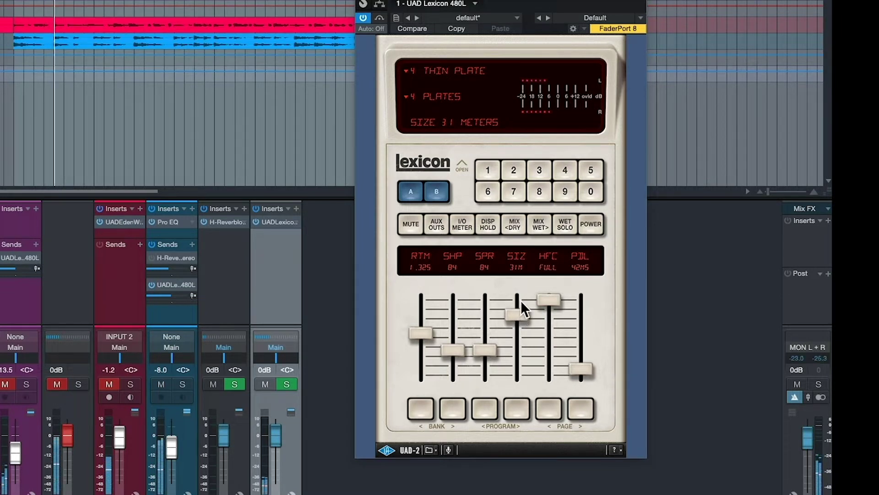
pyautogui.click(429, 333)
pyautogui.moveTo(429, 333); pyautogui.dragTo(429, 304)
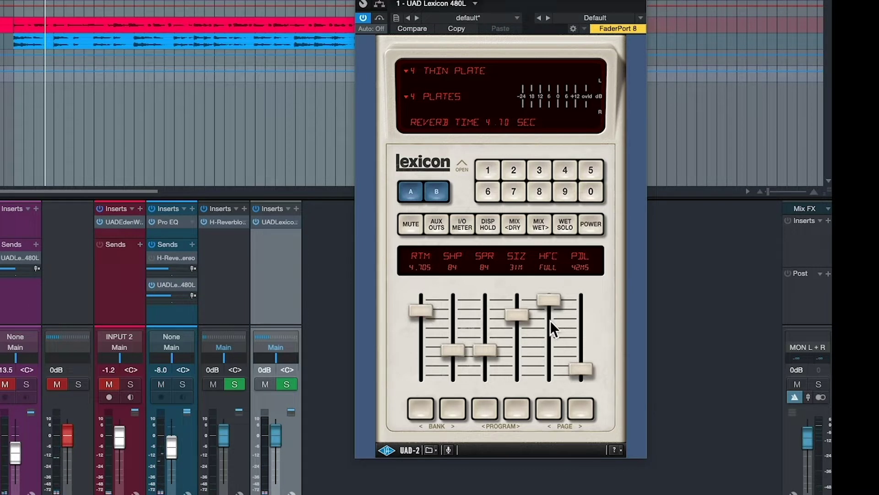
pyautogui.click(518, 317)
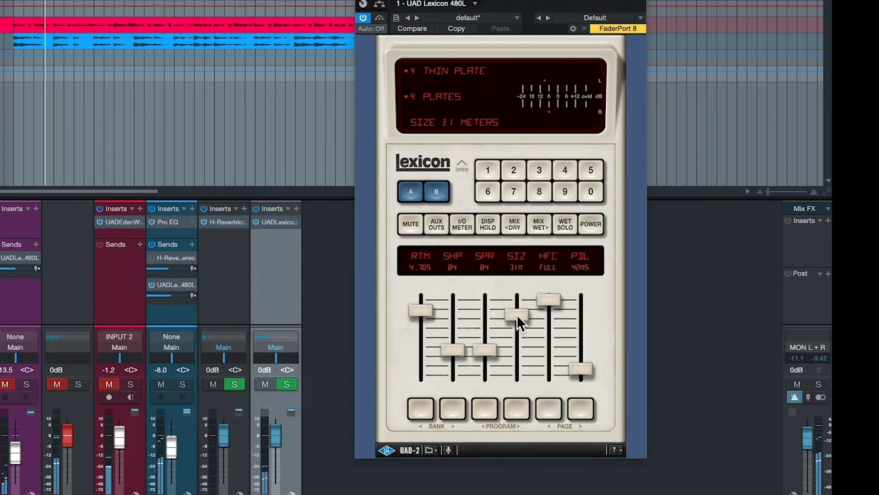
pyautogui.moveTo(516, 312); pyautogui.dragTo(518, 291)
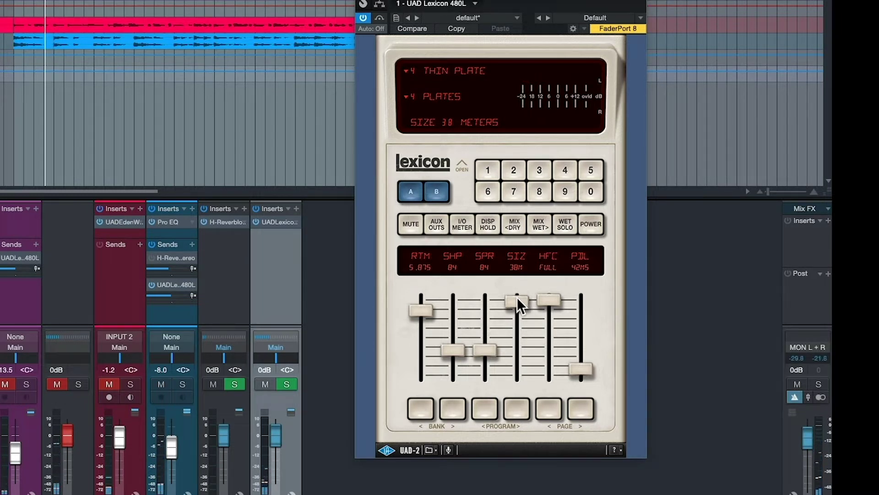
pyautogui.moveTo(518, 298); pyautogui.dragTo(518, 362)
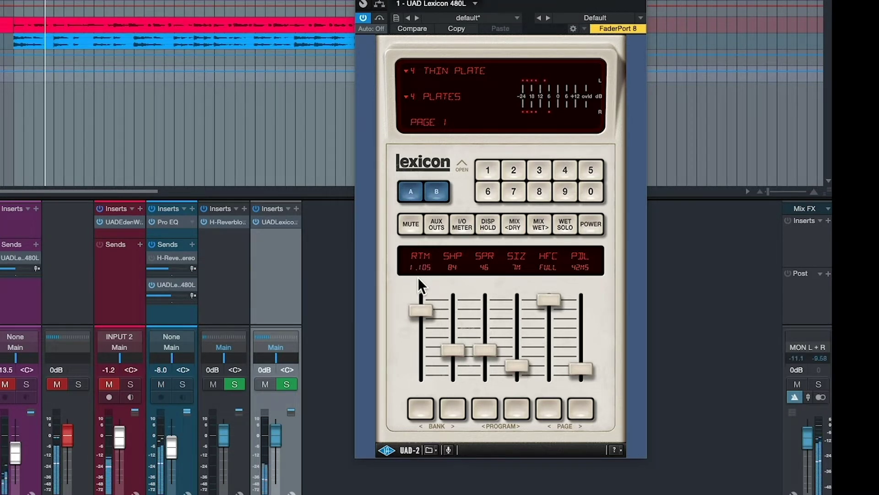
pyautogui.moveTo(516, 365); pyautogui.dragTo(515, 335)
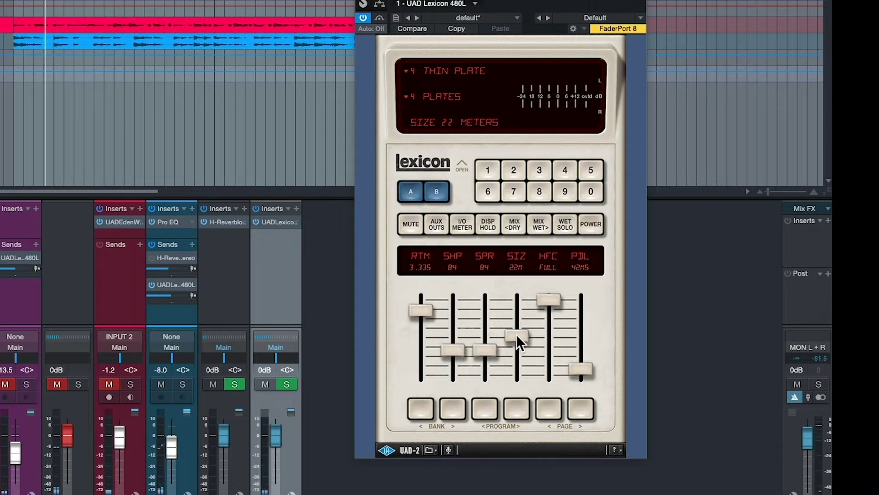
pyautogui.click(546, 301)
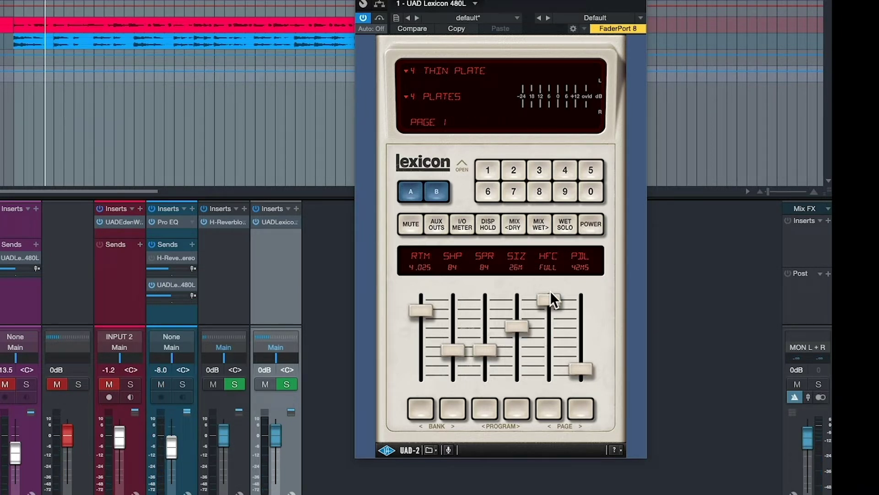
# Sweep the high-frequency cutoff down to 1.020 kHz, then set it to 7.18 kHz.
pyautogui.click(548, 294)
pyautogui.click(549, 301)
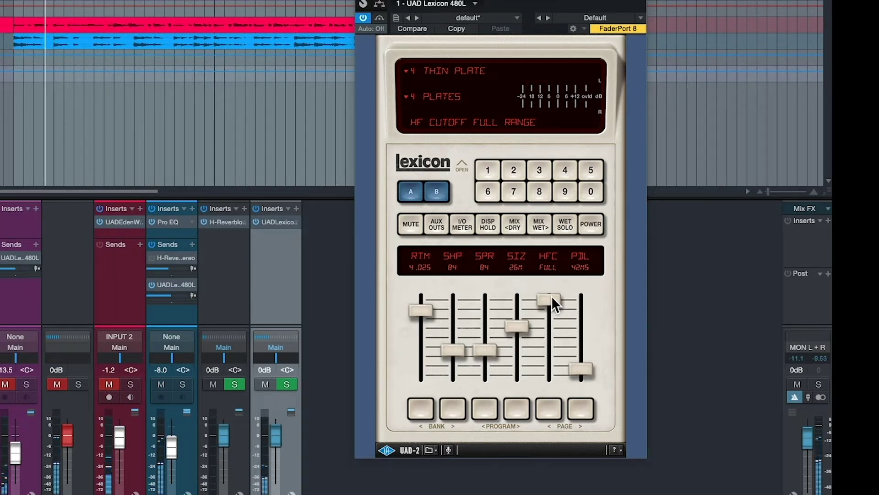
pyautogui.moveTo(551, 296); pyautogui.dragTo(548, 355)
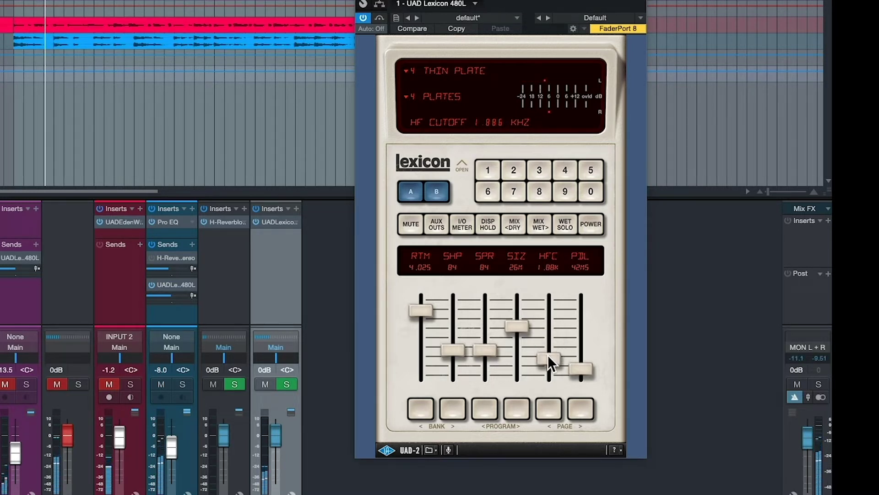
pyautogui.moveTo(548, 355); pyautogui.dragTo(548, 362)
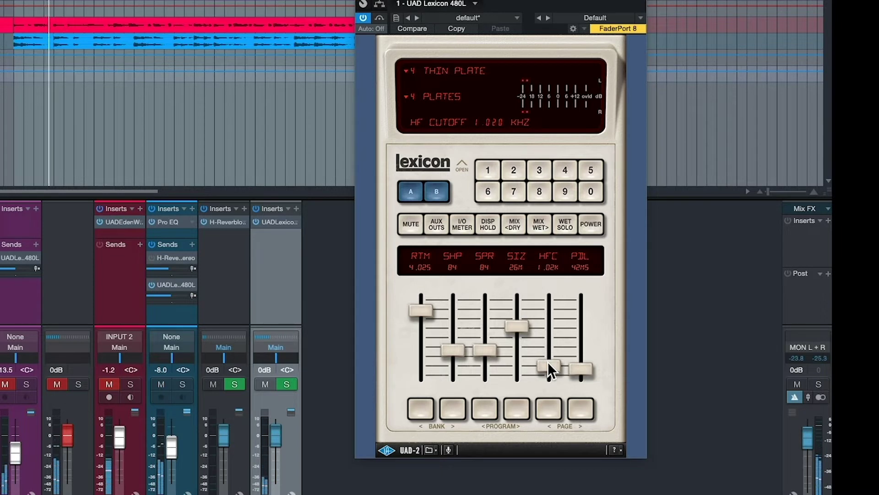
pyautogui.click(582, 368)
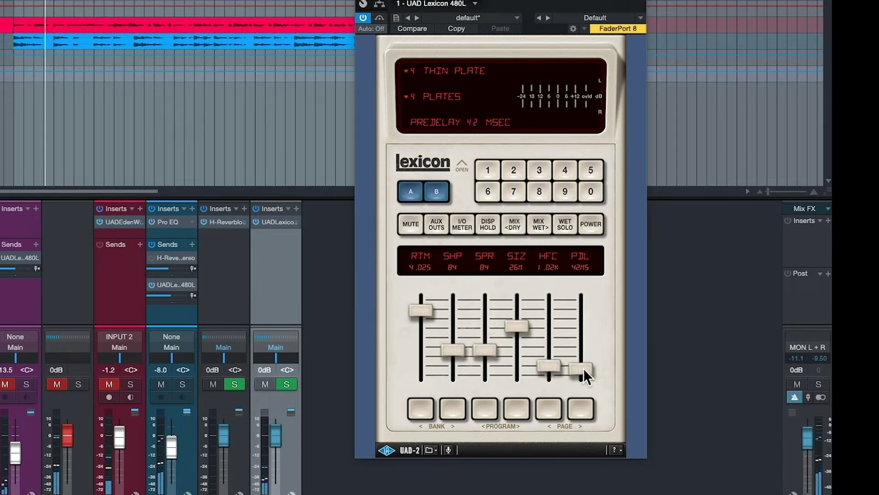
pyautogui.moveTo(584, 368); pyautogui.dragTo(585, 342)
pyautogui.moveTo(549, 365); pyautogui.dragTo(551, 328)
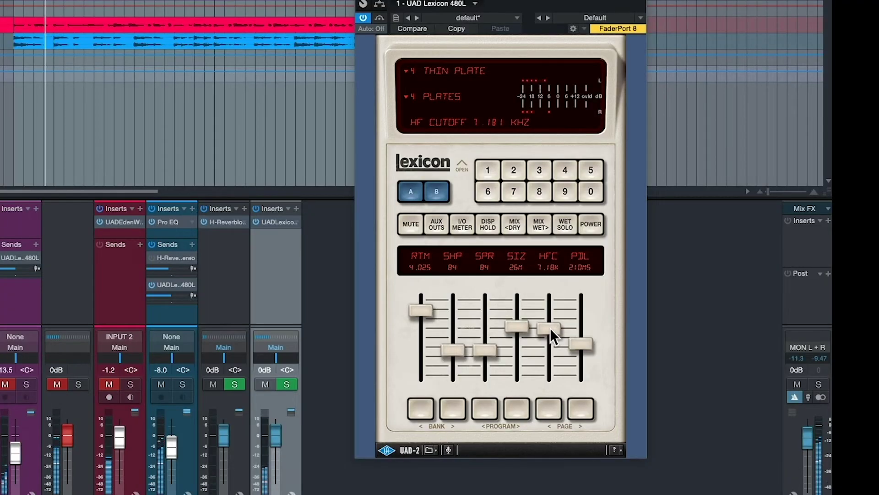
# Try predelay values from 236 ms down to zero, ending around 206 ms.
pyautogui.click(572, 340)
pyautogui.moveTo(583, 343); pyautogui.dragTo(584, 339)
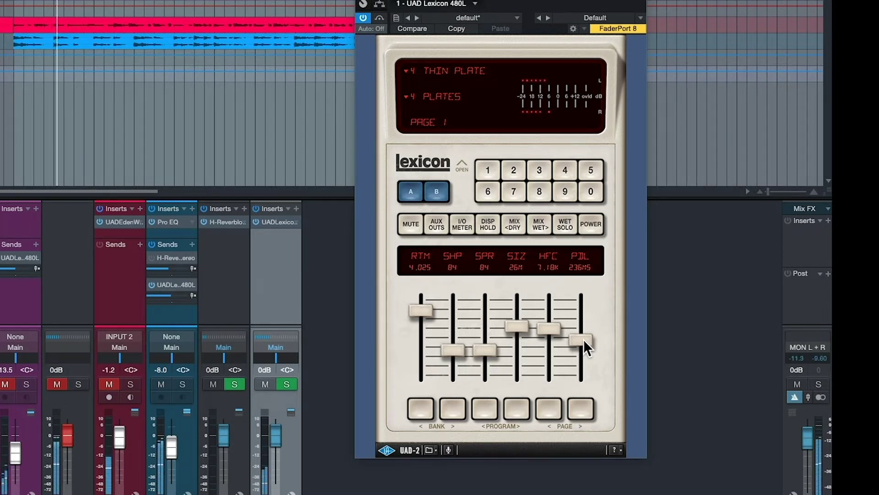
pyautogui.click(584, 339)
pyautogui.moveTo(583, 339); pyautogui.dragTo(584, 359)
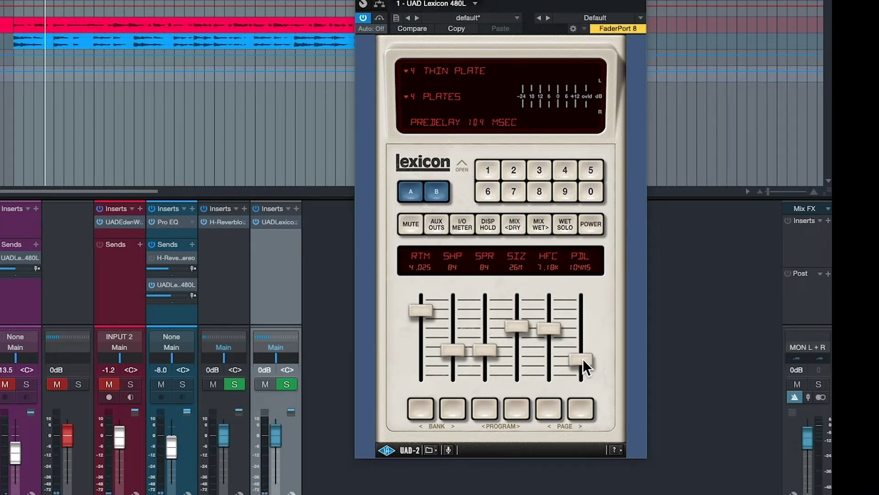
pyautogui.moveTo(582, 360); pyautogui.dragTo(584, 380)
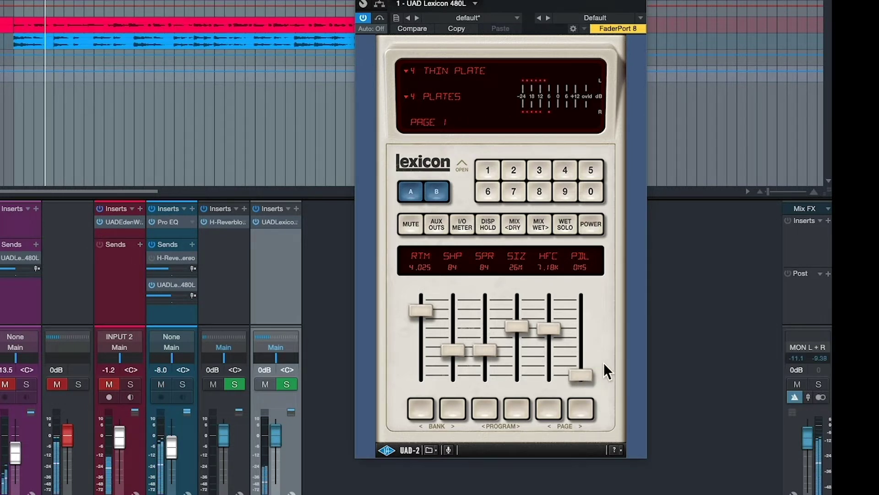
pyautogui.moveTo(582, 373)
pyautogui.mouseDown()
pyautogui.moveTo(586, 325)
pyautogui.moveTo(586, 368)
pyautogui.mouseUp()
# Go to the Lexicon's second parameter page and test bass multiply values from 1.5x to 4.0x.
pyautogui.click(581, 408)
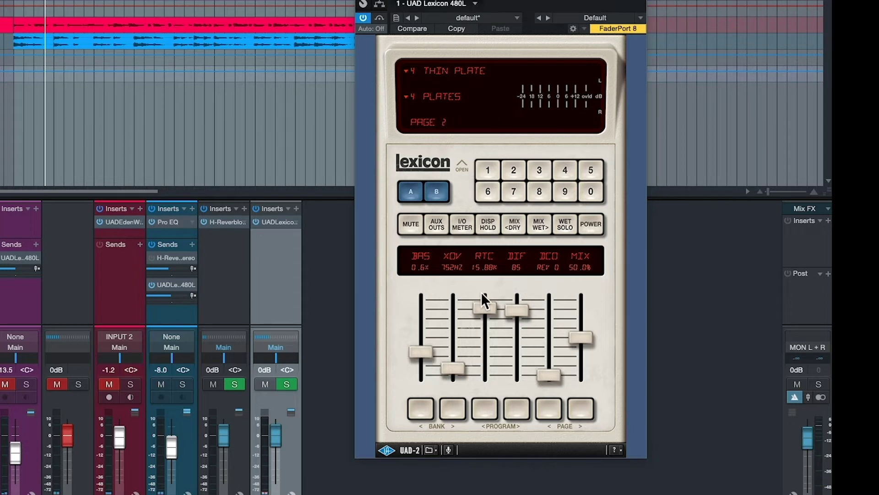
pyautogui.moveTo(425, 349)
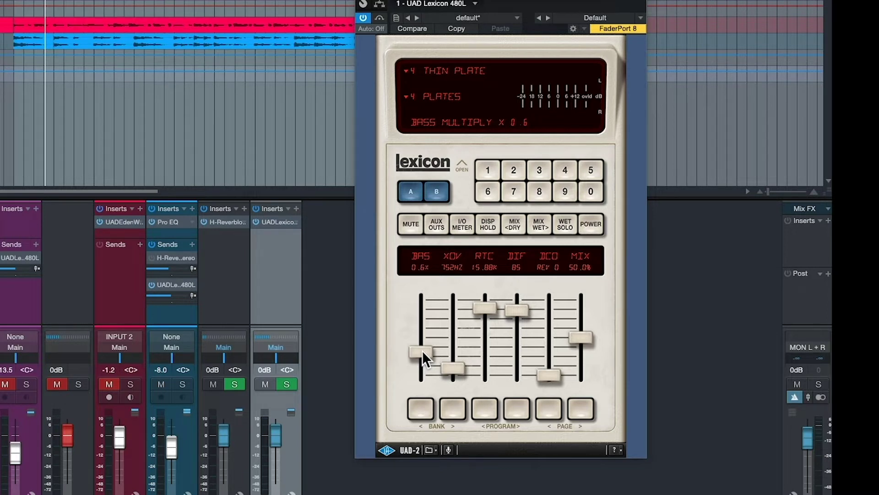
pyautogui.moveTo(422, 351); pyautogui.dragTo(425, 317)
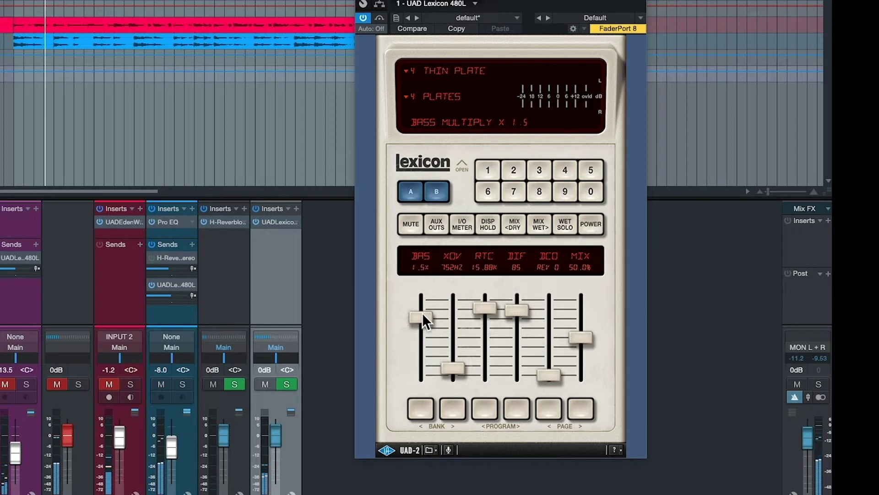
pyautogui.moveTo(422, 313)
pyautogui.mouseDown()
pyautogui.moveTo(424, 286)
pyautogui.moveTo(424, 347)
pyautogui.moveTo(458, 367)
pyautogui.moveTo(458, 332)
pyautogui.moveTo(451, 357)
pyautogui.moveTo(424, 323)
pyautogui.mouseUp()
pyautogui.click(434, 348)
# Sweep the crossover between 120 Hz and 3.59 kHz, leaving it at 3.59 kHz.
pyautogui.moveTo(452, 360)
pyautogui.mouseDown()
pyautogui.moveTo(452, 368)
pyautogui.moveTo(454, 351)
pyautogui.mouseUp()
pyautogui.moveTo(418, 326); pyautogui.dragTo(419, 348)
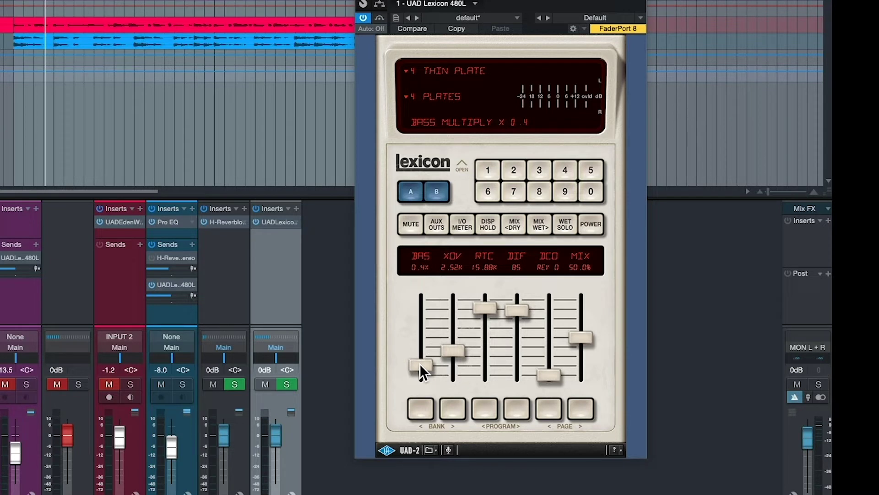
pyautogui.moveTo(453, 351); pyautogui.dragTo(451, 354)
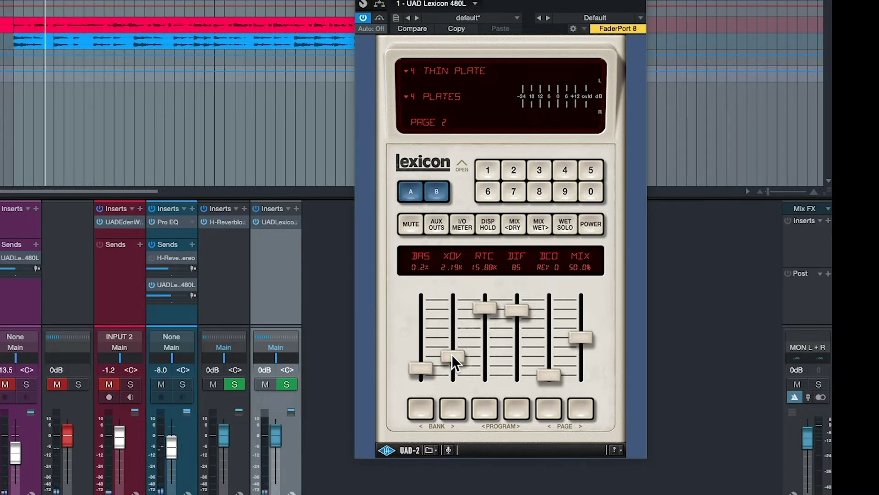
pyautogui.moveTo(452, 354); pyautogui.dragTo(449, 367)
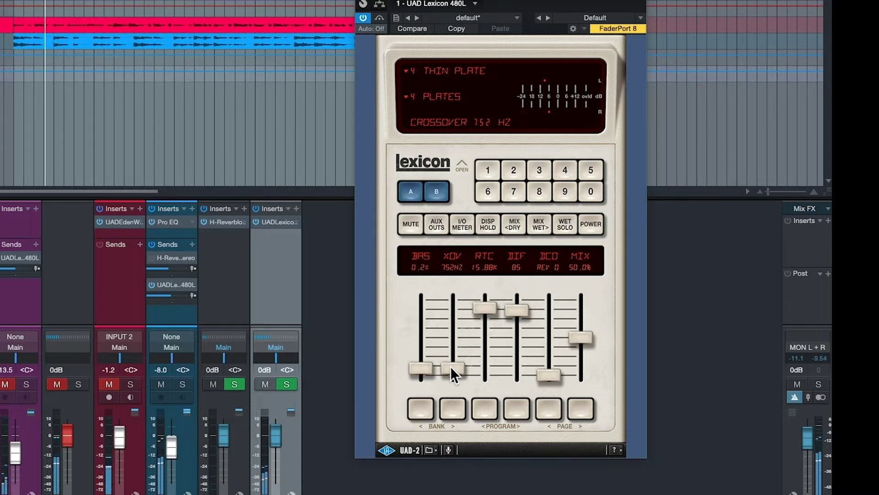
pyautogui.moveTo(450, 366); pyautogui.dragTo(452, 376)
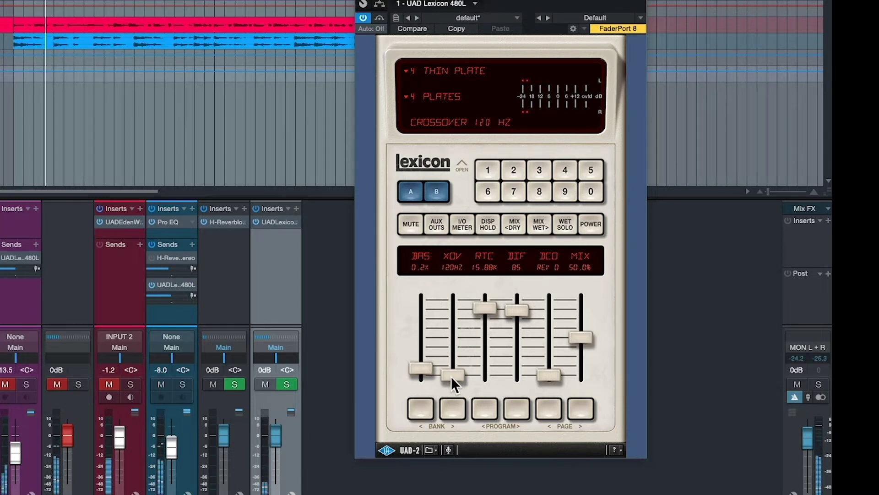
pyautogui.moveTo(451, 375); pyautogui.dragTo(466, 340)
pyautogui.click(490, 312)
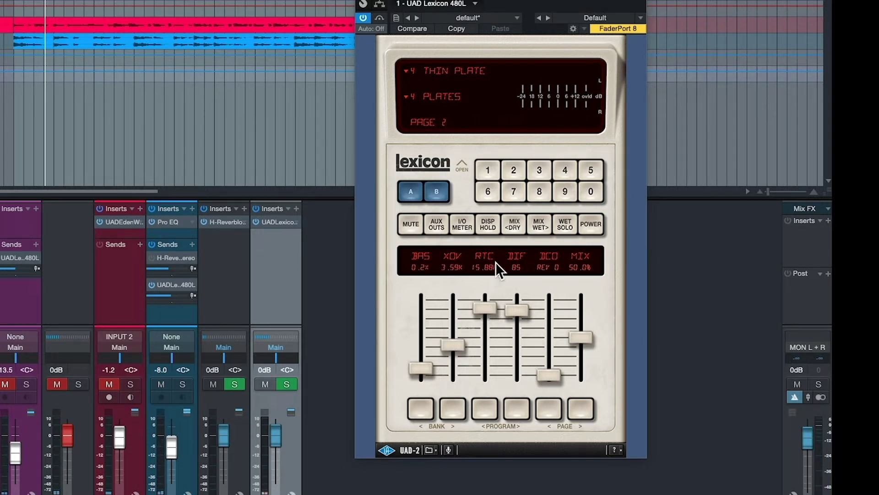
# Lower the reverb-time high cut to 1.29 kHz, then raise it to 9.27 kHz.
pyautogui.click(481, 309)
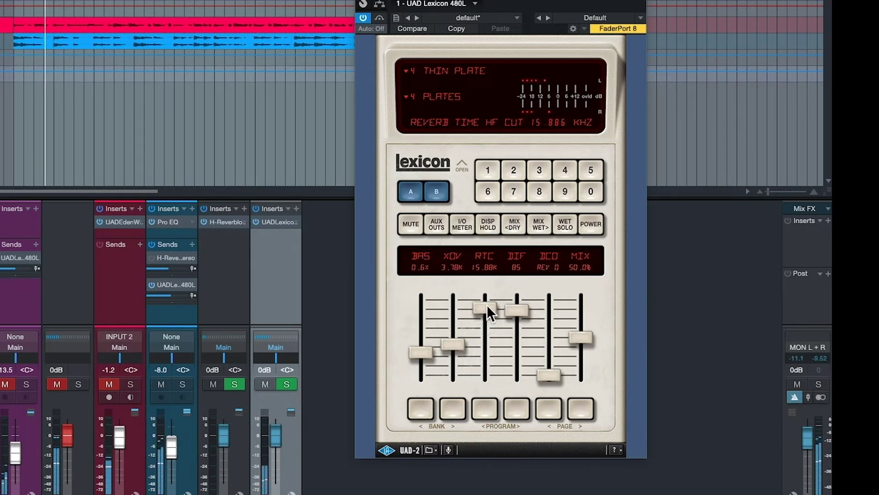
pyautogui.moveTo(488, 304); pyautogui.dragTo(496, 361)
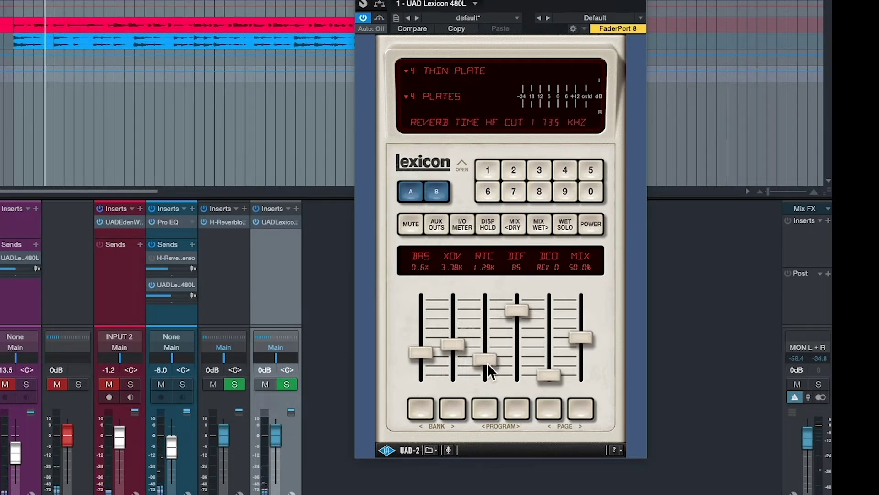
pyautogui.moveTo(482, 361); pyautogui.dragTo(483, 323)
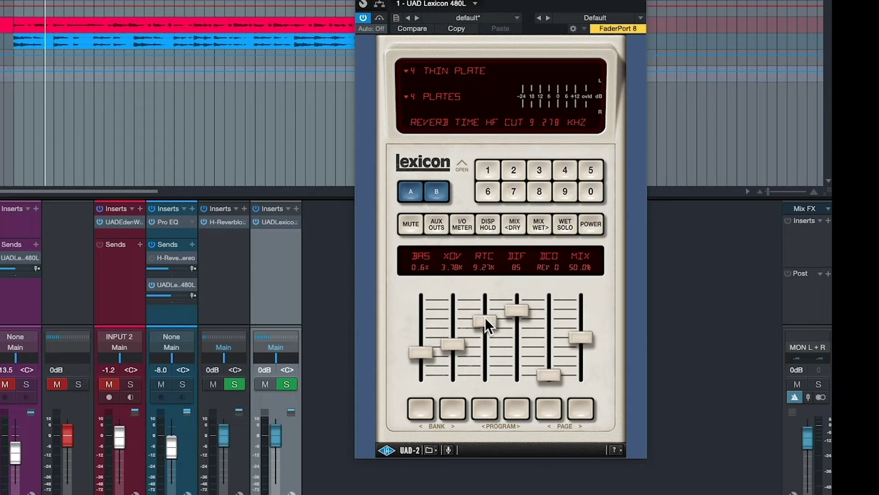
# Drop the diffusion to 10, push it to maximum, then settle it at 65.
pyautogui.click(519, 308)
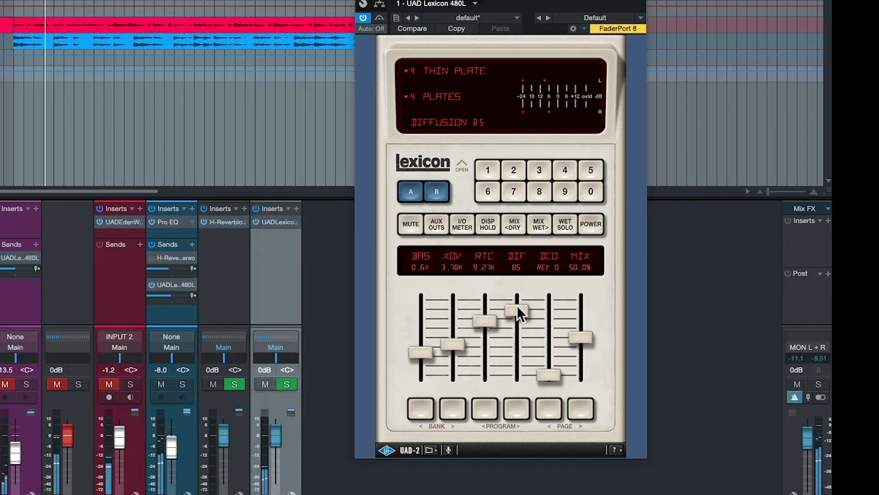
pyautogui.moveTo(518, 306); pyautogui.dragTo(513, 361)
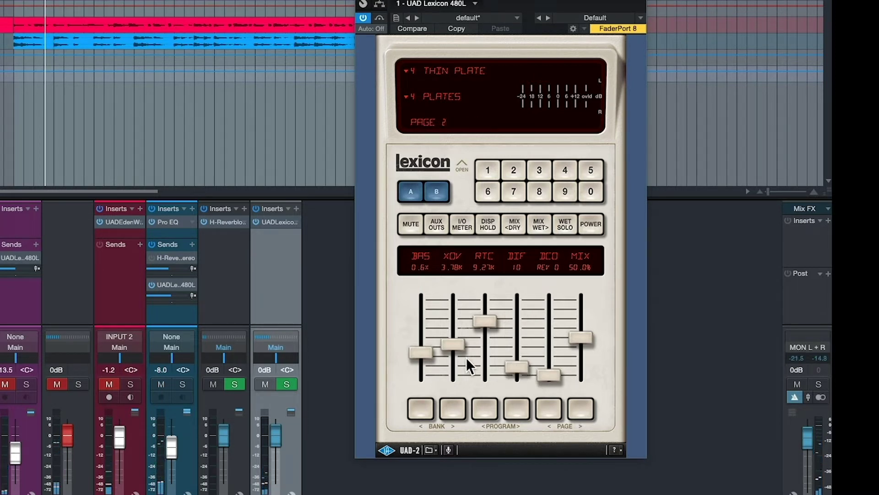
pyautogui.moveTo(446, 338)
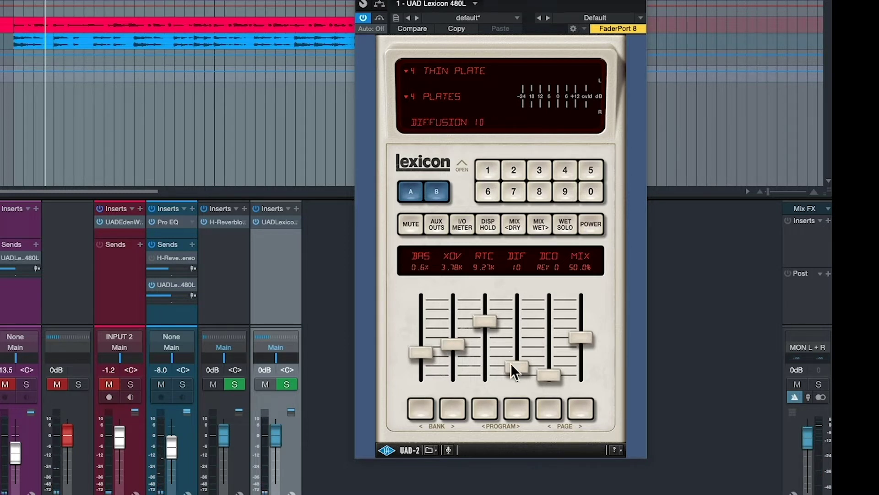
pyautogui.moveTo(513, 362); pyautogui.dragTo(524, 285)
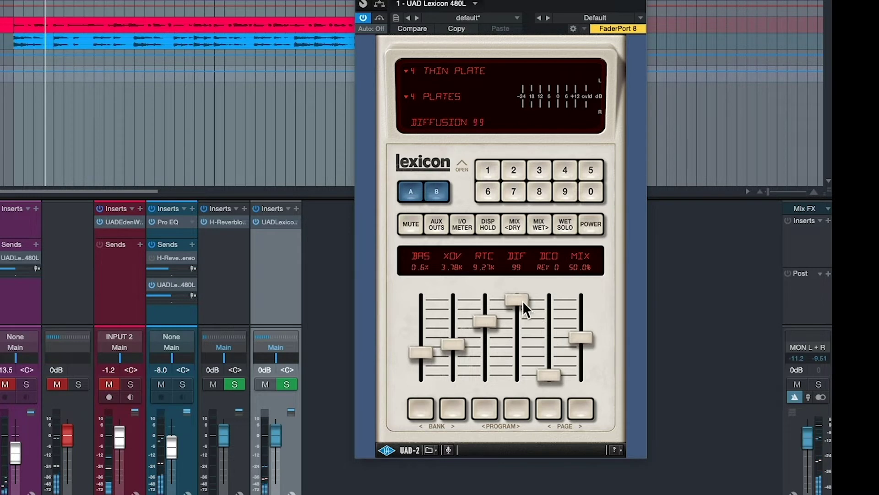
pyautogui.moveTo(512, 300); pyautogui.dragTo(512, 325)
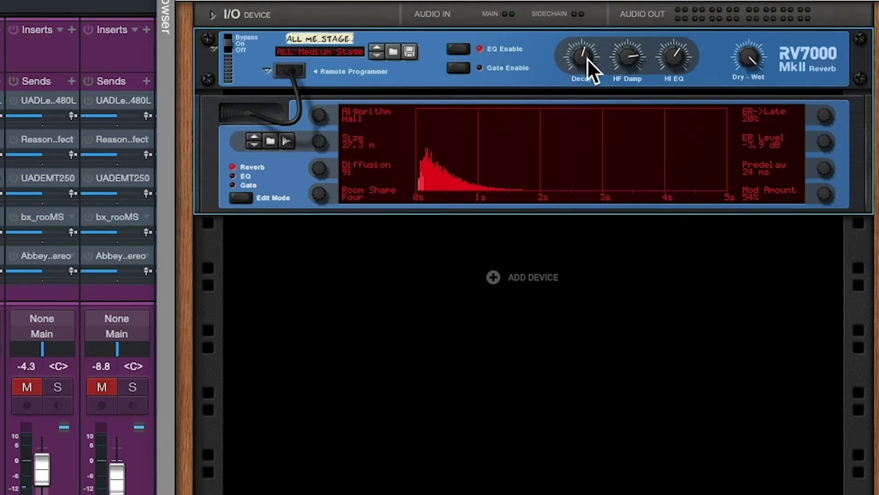
# Retune the RV7000 Hall reverb: decay around 69, Hi EQ about 31, HF damping about 14.
pyautogui.moveTo(587, 59); pyautogui.dragTo(575, 109)
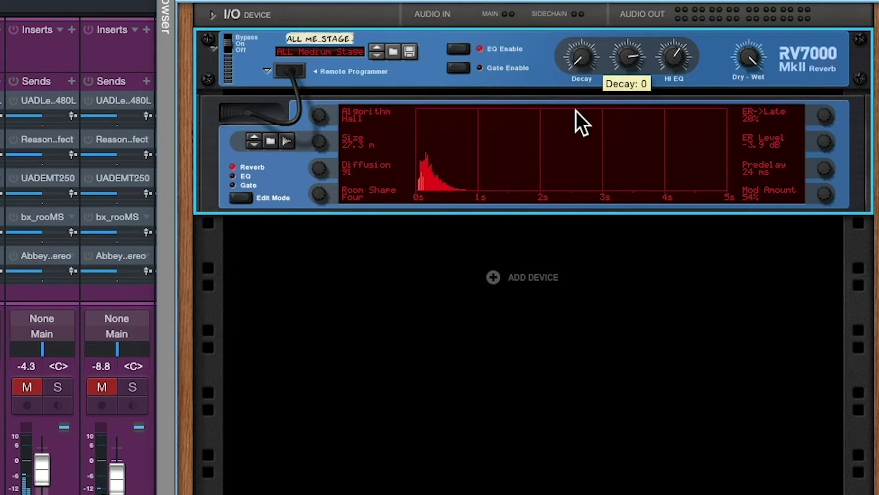
pyautogui.moveTo(587, 65); pyautogui.dragTo(588, 13)
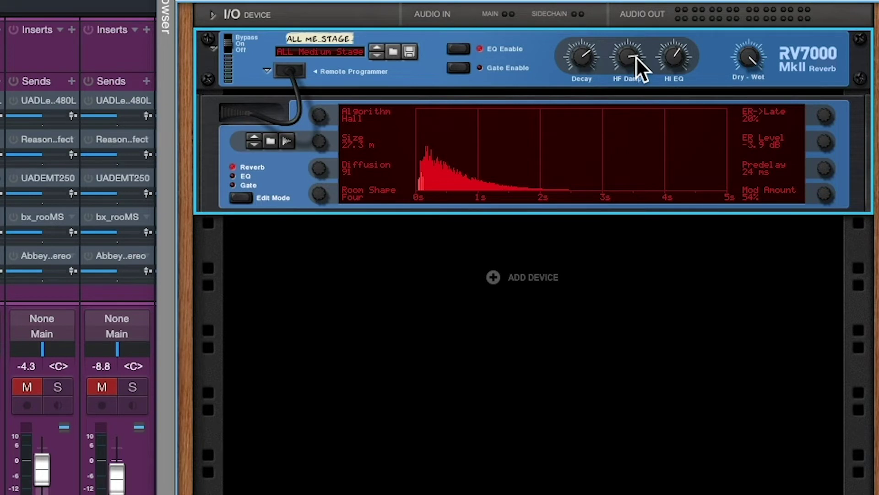
pyautogui.moveTo(635, 56); pyautogui.dragTo(626, 142)
pyautogui.moveTo(628, 64); pyautogui.dragTo(643, 6)
pyautogui.moveTo(627, 57); pyautogui.dragTo(625, 84)
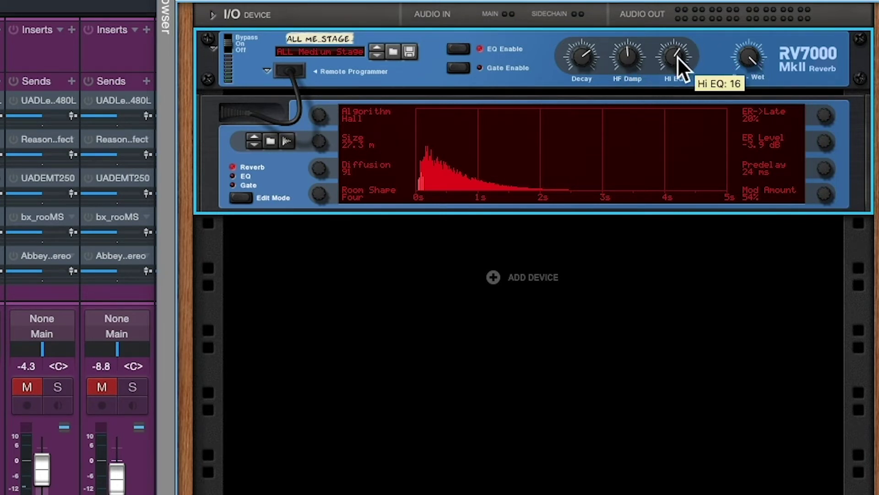
pyautogui.moveTo(678, 57); pyautogui.dragTo(661, 125)
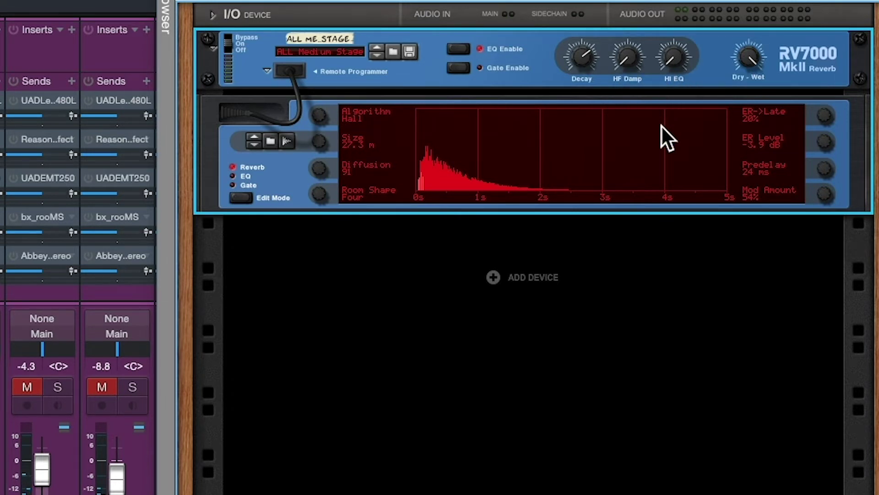
pyautogui.moveTo(674, 56); pyautogui.dragTo(681, 10)
pyautogui.moveTo(629, 58); pyautogui.dragTo(637, 42)
pyautogui.moveTo(318, 117)
pyautogui.mouseDown()
pyautogui.moveTo(323, 96)
pyautogui.moveTo(323, 107)
pyautogui.mouseUp()
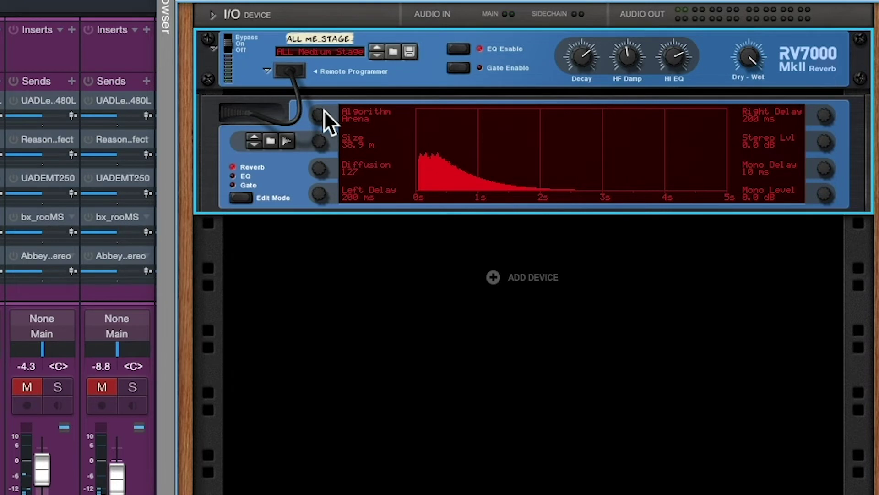
pyautogui.moveTo(320, 117); pyautogui.dragTo(323, 112)
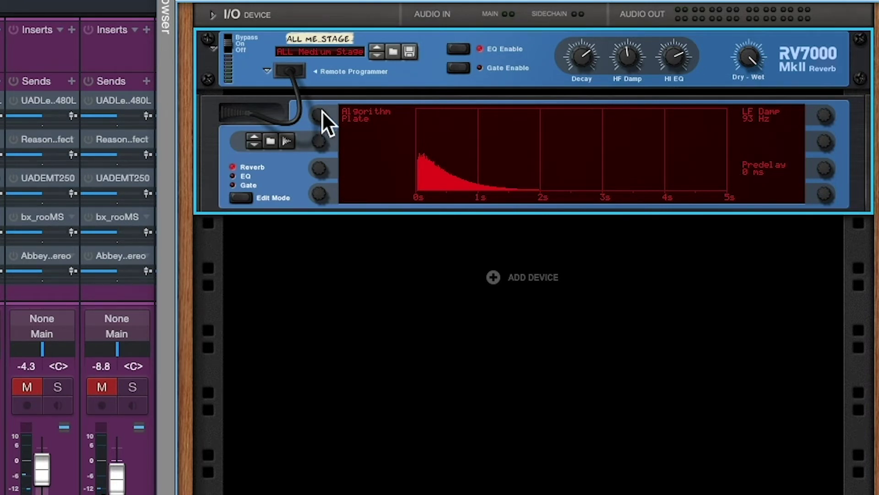
pyautogui.moveTo(322, 111); pyautogui.dragTo(323, 104)
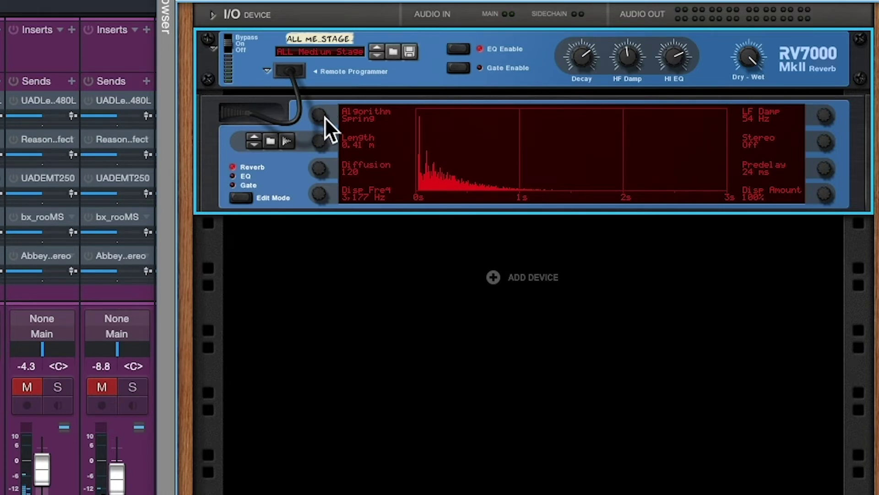
pyautogui.moveTo(326, 113); pyautogui.dragTo(326, 108)
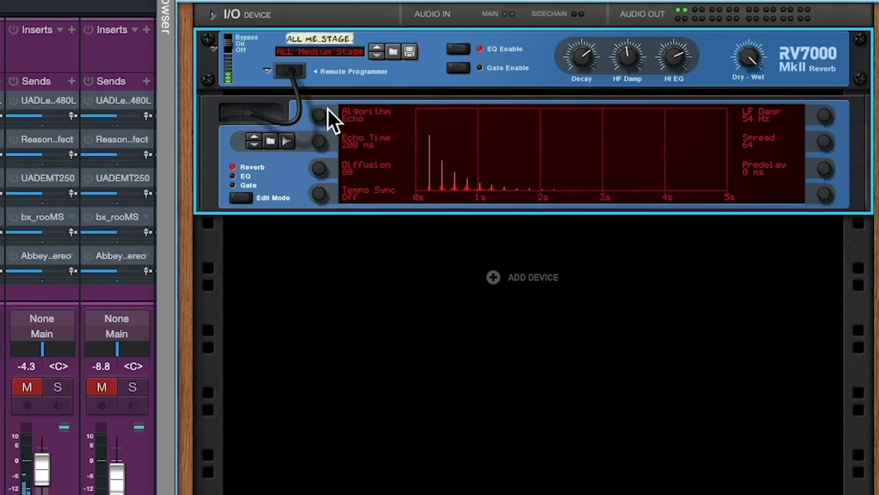
pyautogui.moveTo(324, 114); pyautogui.dragTo(334, 146)
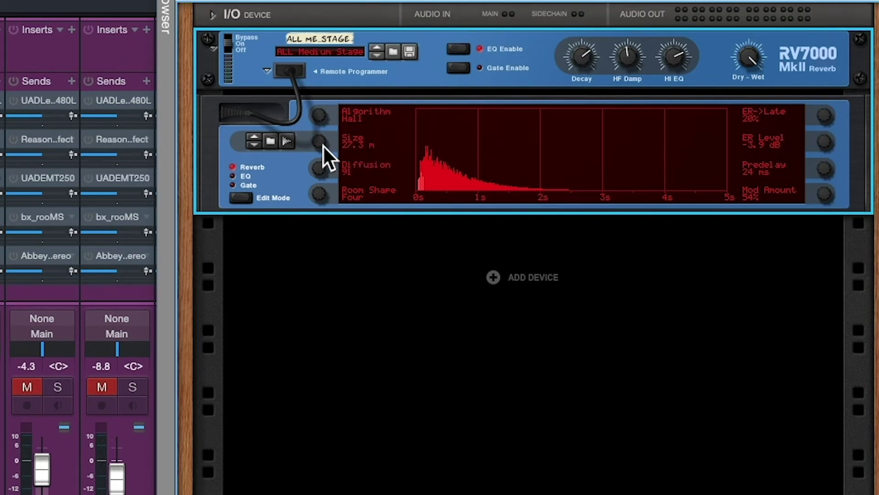
# Enlarge the Hall reverb to 39.6 m, set diffusion to 127 and room shape to One.
pyautogui.moveTo(323, 144); pyautogui.dragTo(336, 116)
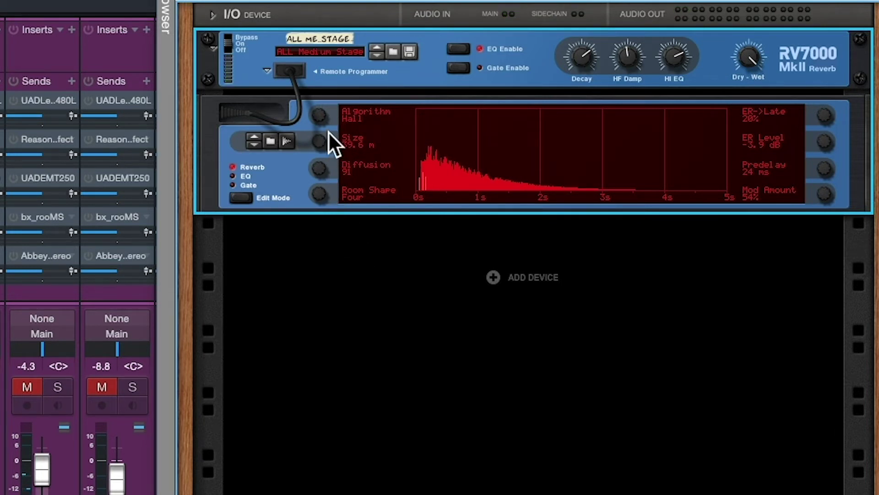
pyautogui.moveTo(319, 169); pyautogui.dragTo(321, 219)
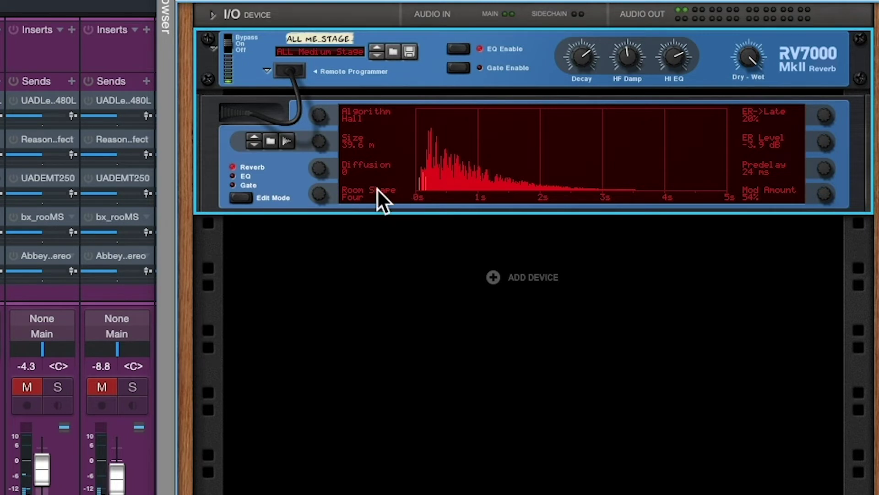
pyautogui.moveTo(322, 171); pyautogui.dragTo(349, 50)
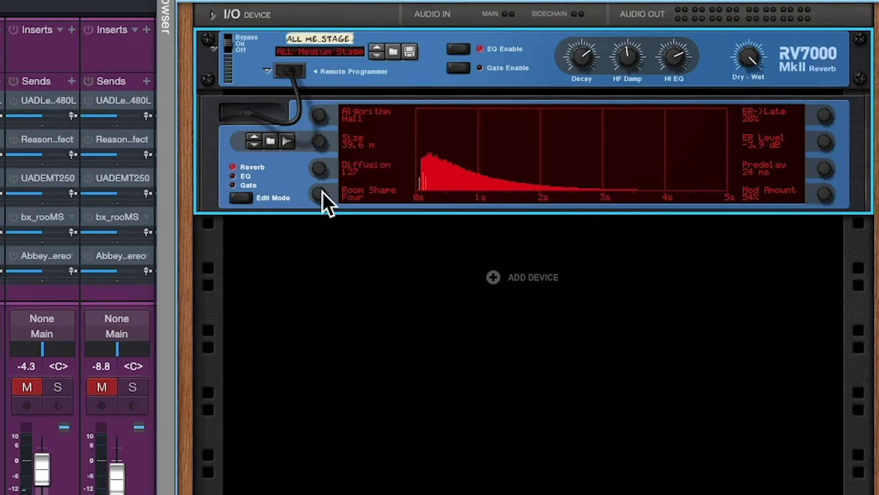
pyautogui.moveTo(322, 195); pyautogui.dragTo(316, 205)
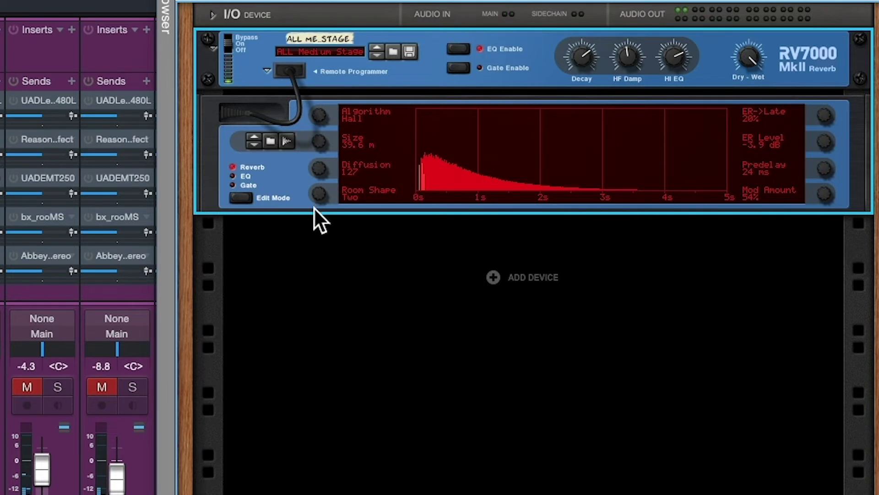
pyautogui.moveTo(317, 193); pyautogui.dragTo(313, 206)
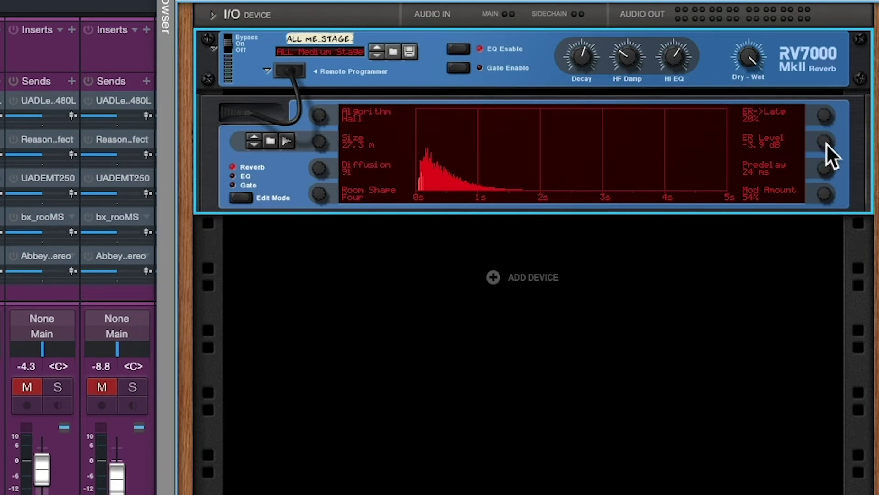
# Set early reflections to 6.0 dB, raise predelay to 112 ms, tweak ER->Late, and show the EQ page.
pyautogui.moveTo(826, 143); pyautogui.dragTo(830, 125)
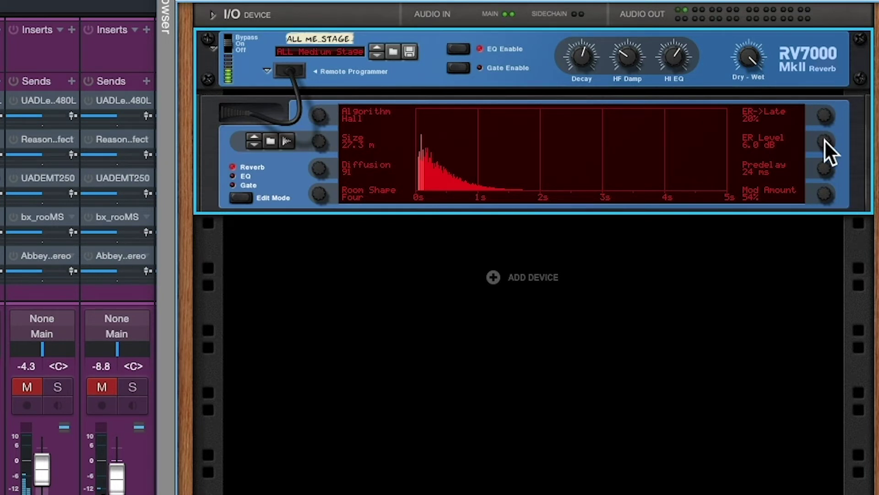
pyautogui.moveTo(825, 141); pyautogui.dragTo(812, 210)
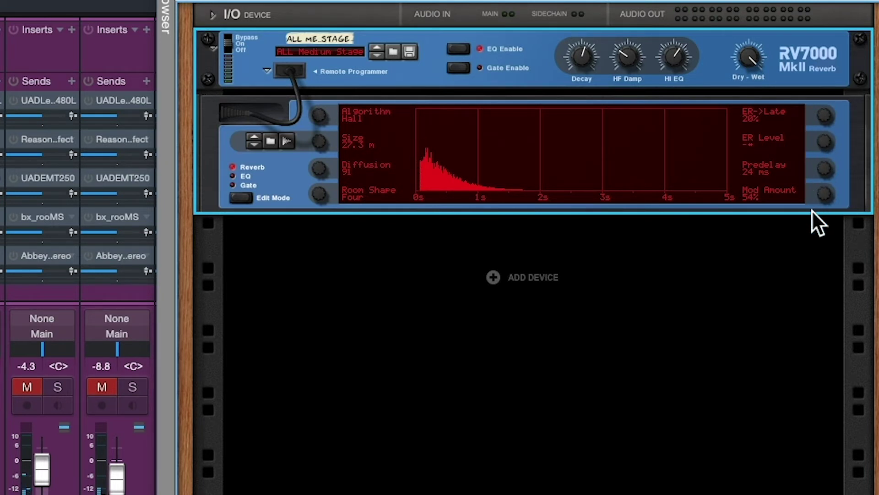
pyautogui.hotkey('ctrl', 'z')
pyautogui.moveTo(824, 167); pyautogui.dragTo(830, 150)
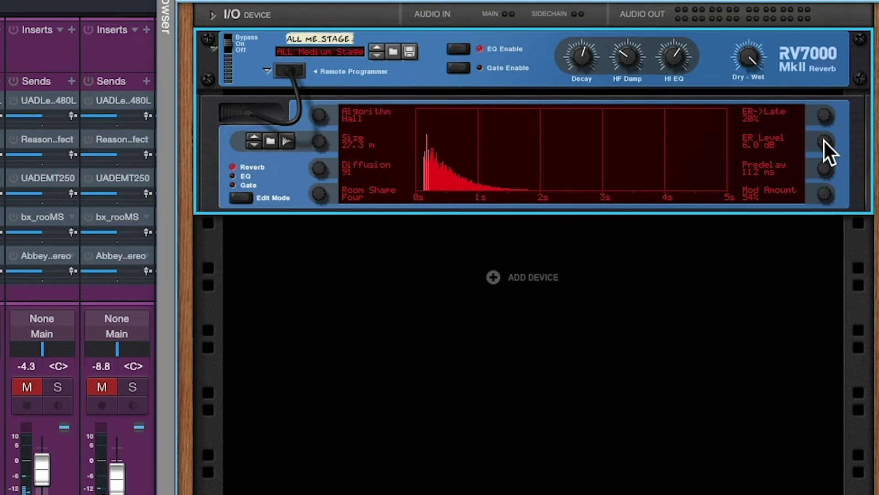
pyautogui.moveTo(824, 120)
pyautogui.mouseDown()
pyautogui.moveTo(820, 126)
pyautogui.moveTo(830, 53)
pyautogui.moveTo(825, 106)
pyautogui.mouseUp()
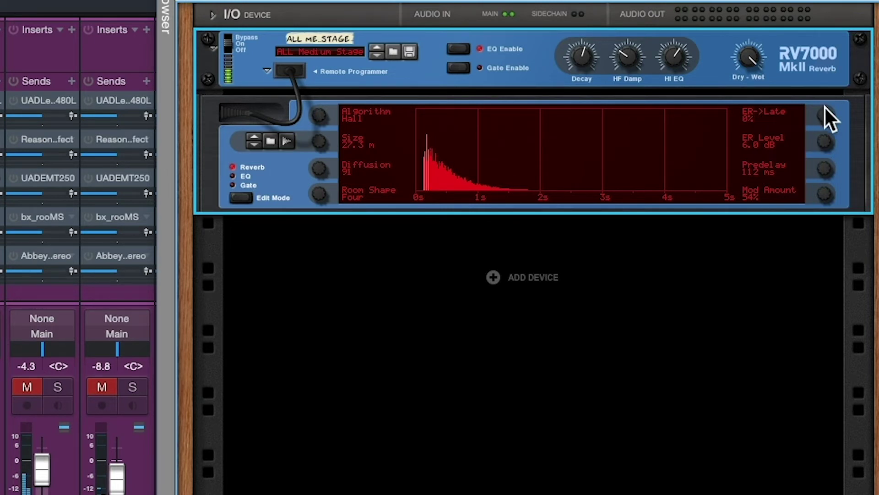
pyautogui.click(240, 198)
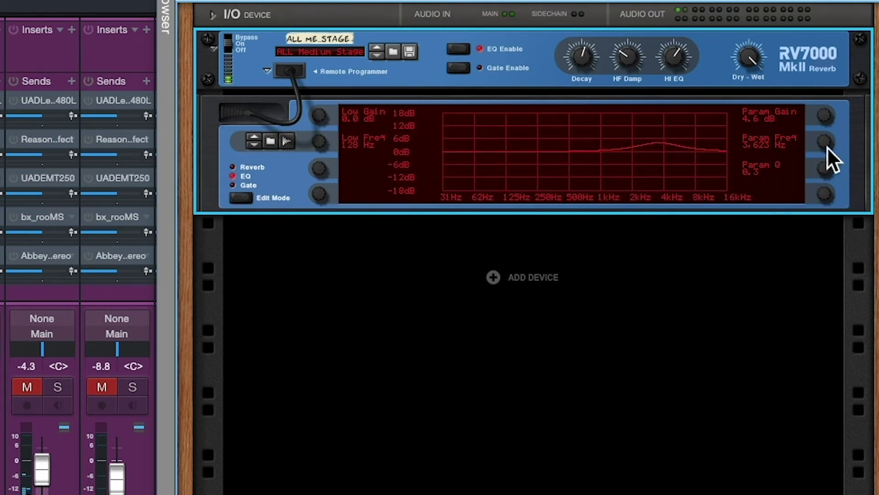
# Lower the EQ peak frequency to 820 Hz and switch the RV7000 to its Gate page.
pyautogui.moveTo(827, 147)
pyautogui.mouseDown()
pyautogui.moveTo(819, 159)
pyautogui.moveTo(824, 141)
pyautogui.mouseUp()
pyautogui.click(233, 198)
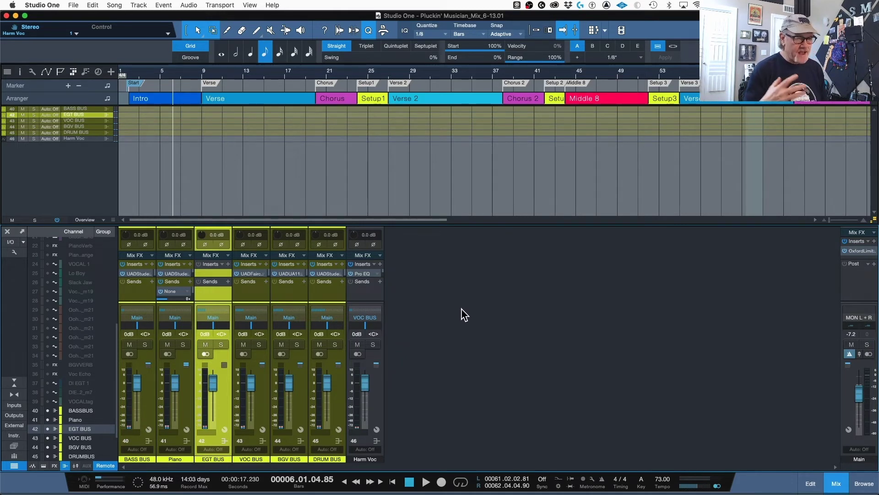
pyautogui.press('space')
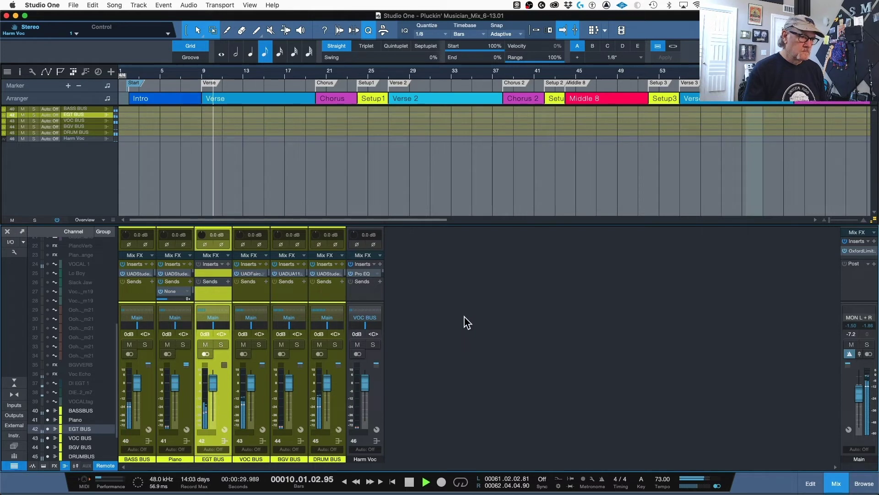
pyautogui.press('space')
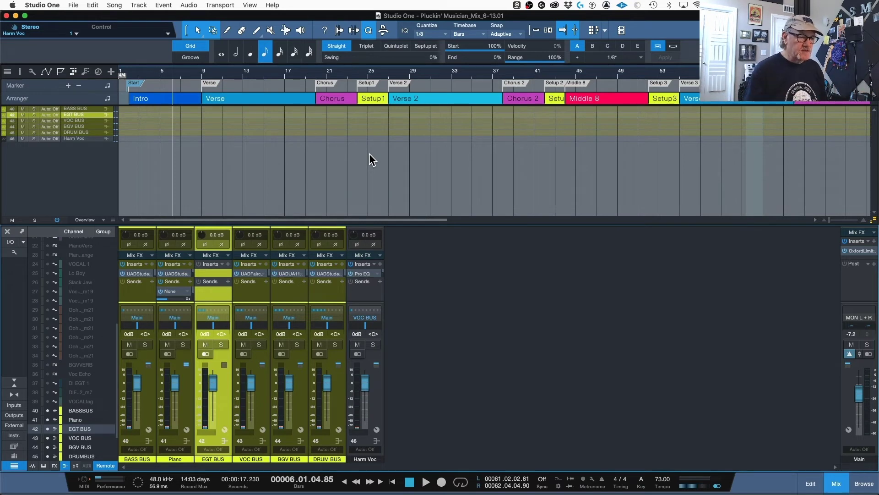
pyautogui.click(337, 403)
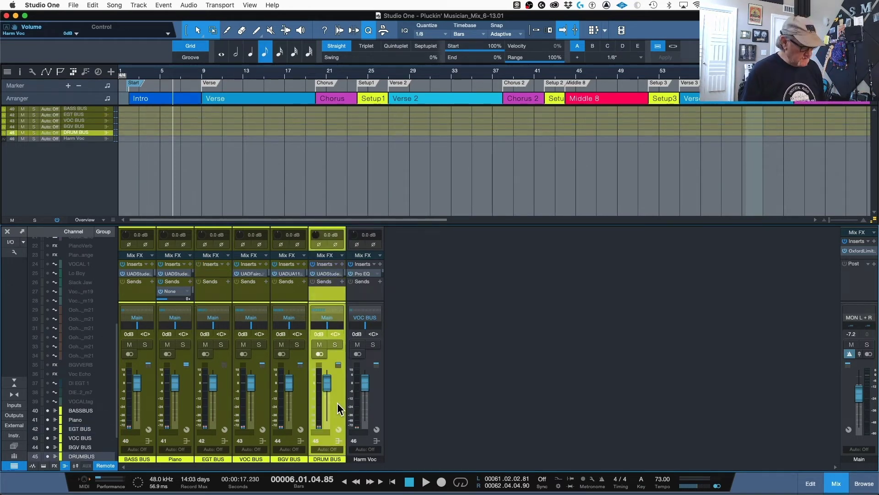
# Solo the DRUM BUS, open the Drum Room Lexicon 480L, and re-enable the drum channels' sends.
pyautogui.hotkey('ctrl', 'z')
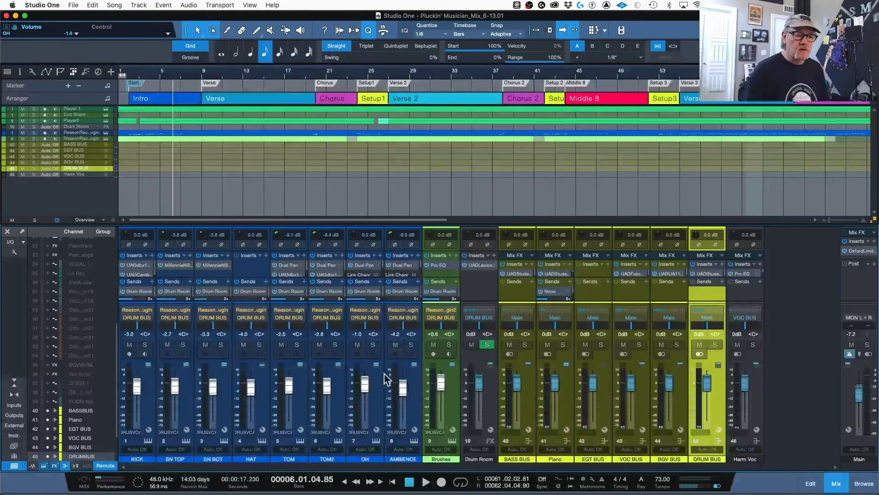
pyautogui.click(715, 344)
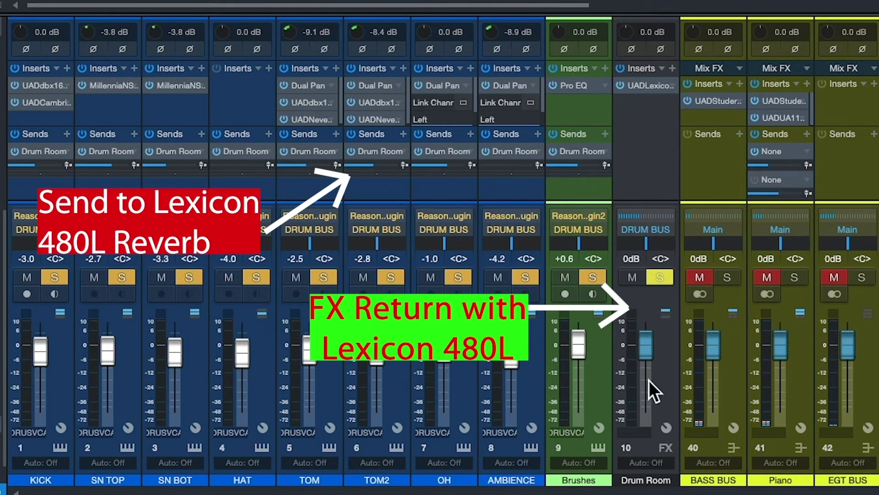
pyautogui.click(655, 87)
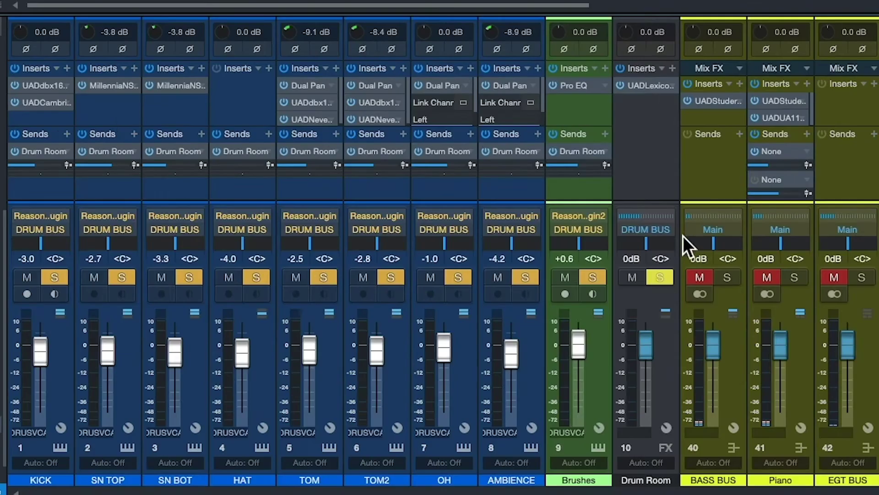
pyautogui.moveTo(628, 350)
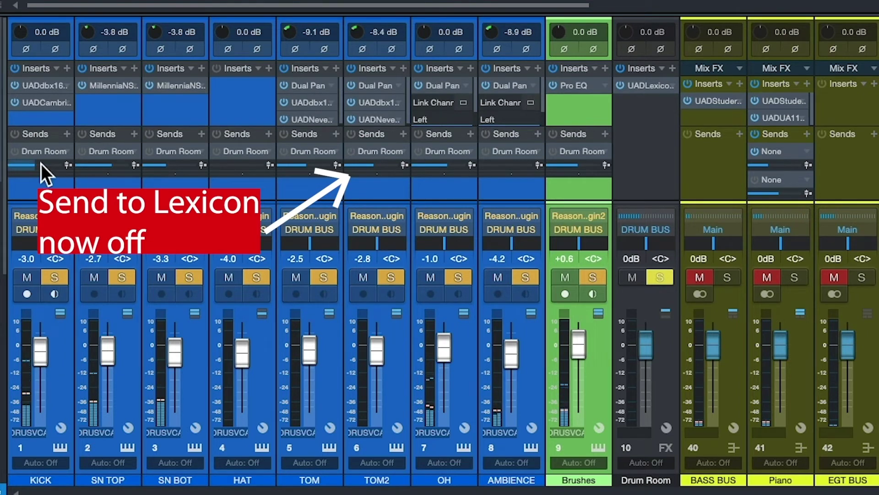
pyautogui.click(16, 152)
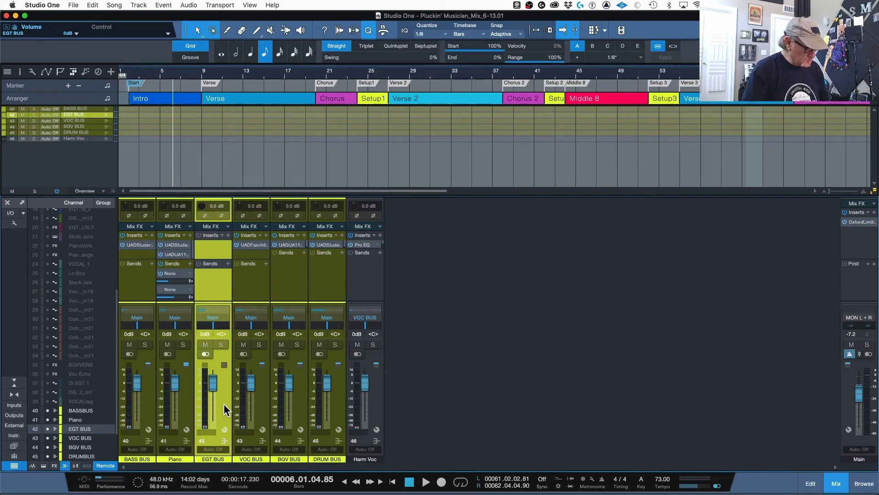
# Expand the EGT BUS, mute EGT 2_m7, both EGT Riffs and DIEGTR, and solo EGT 1 and EGT 2.
pyautogui.click(224, 365)
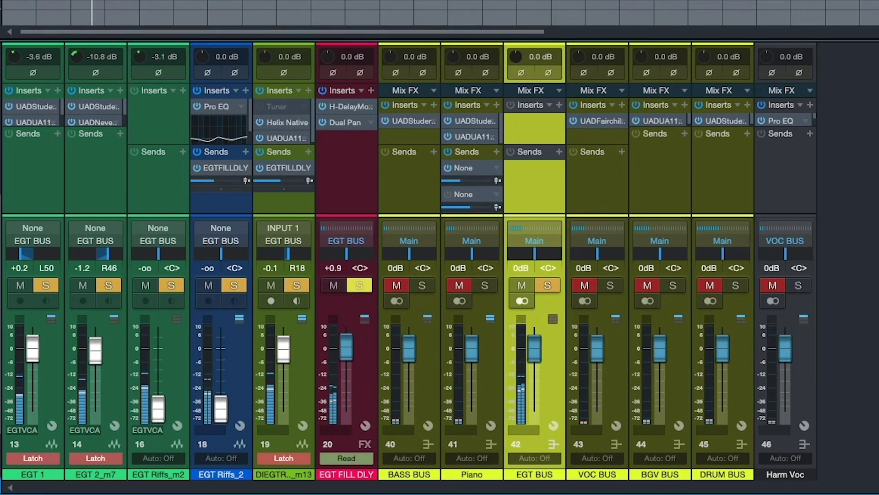
pyautogui.click(81, 285)
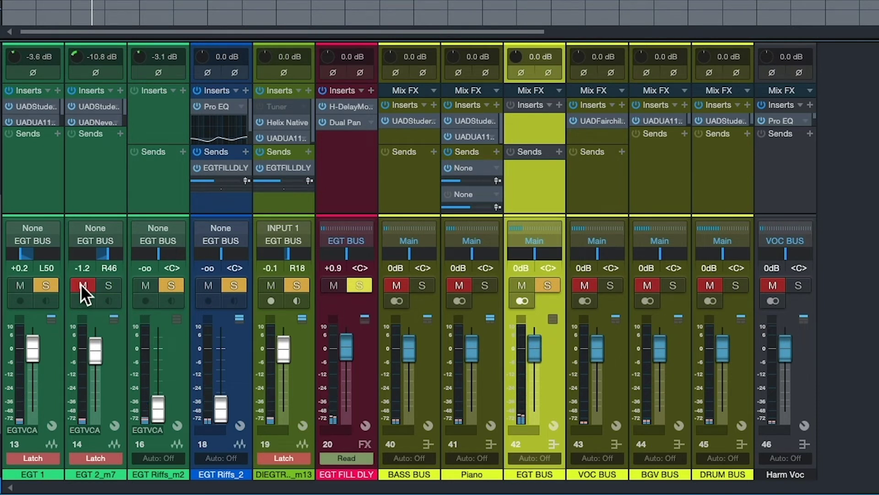
pyautogui.click(148, 284)
pyautogui.click(209, 284)
pyautogui.click(271, 284)
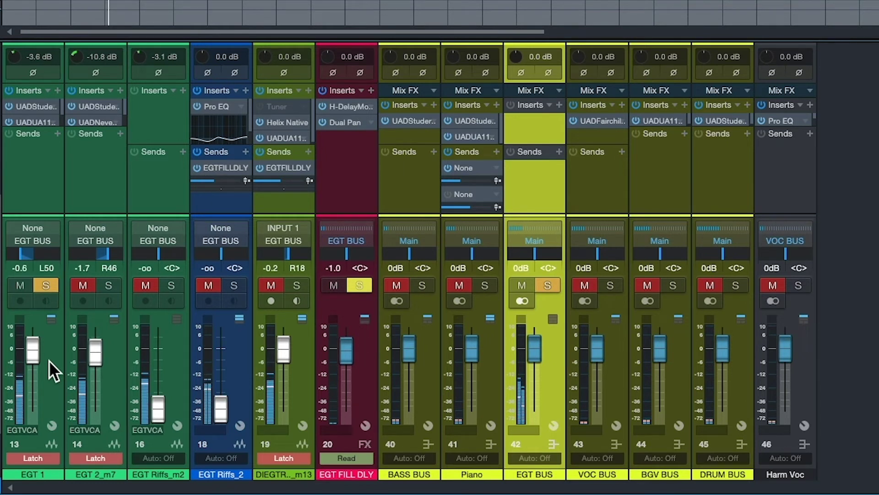
pyautogui.click(48, 283)
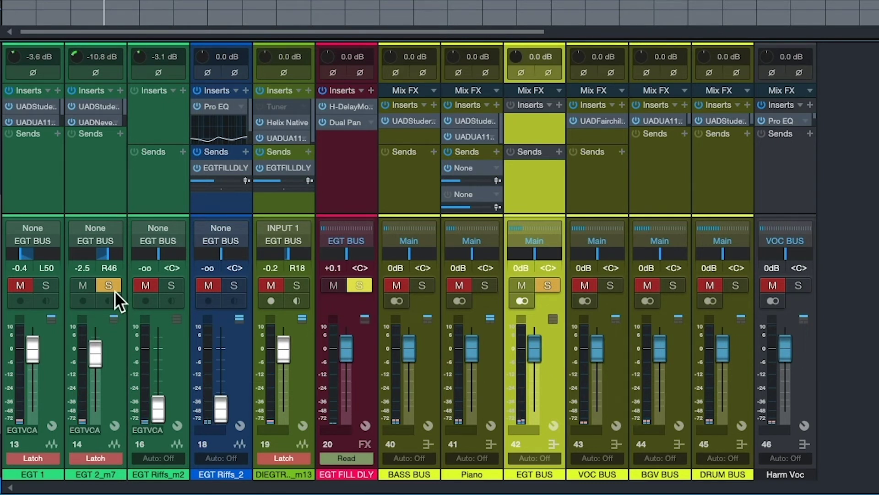
pyautogui.click(47, 285)
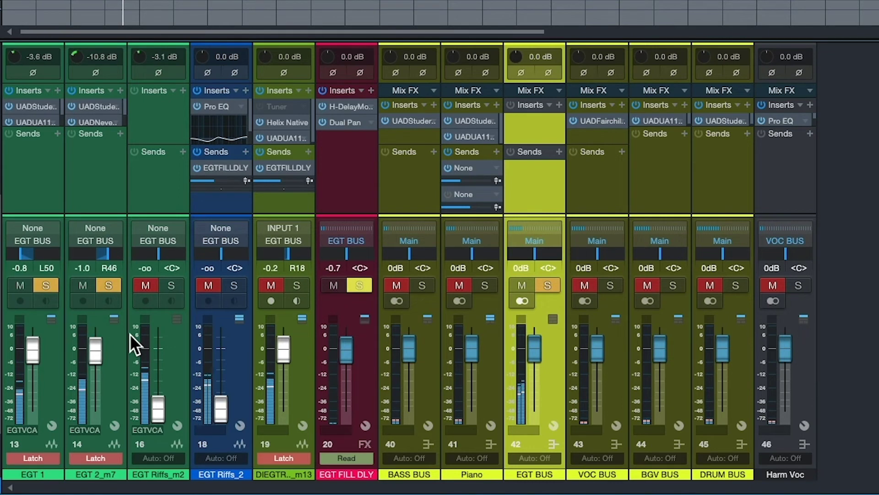
# Clear all solos, solo EGT FILL DLY with DIEGTR, and toggle DIEGTR's fill-delay send.
pyautogui.hotkey('shift', 's')
pyautogui.click(359, 285)
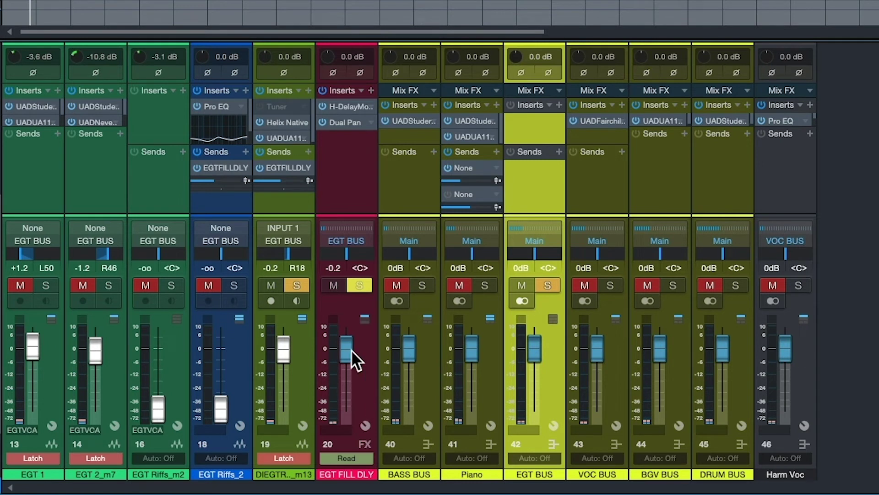
pyautogui.click(261, 168)
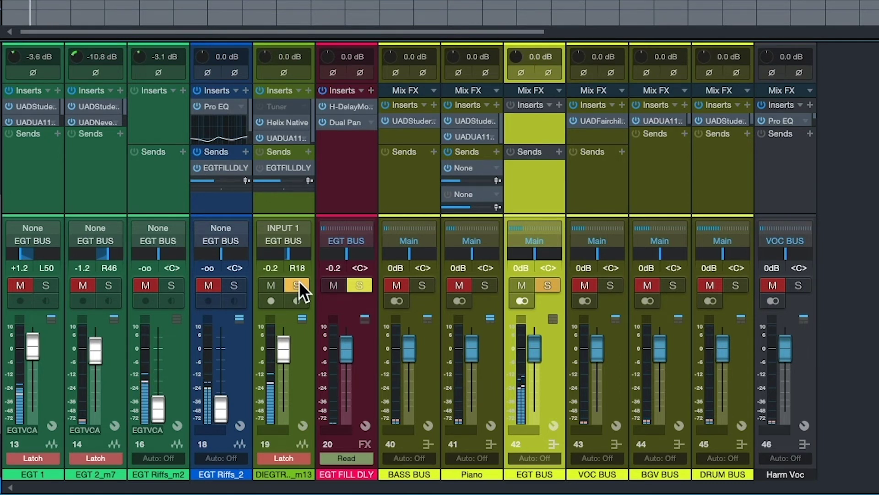
pyautogui.moveTo(265, 179)
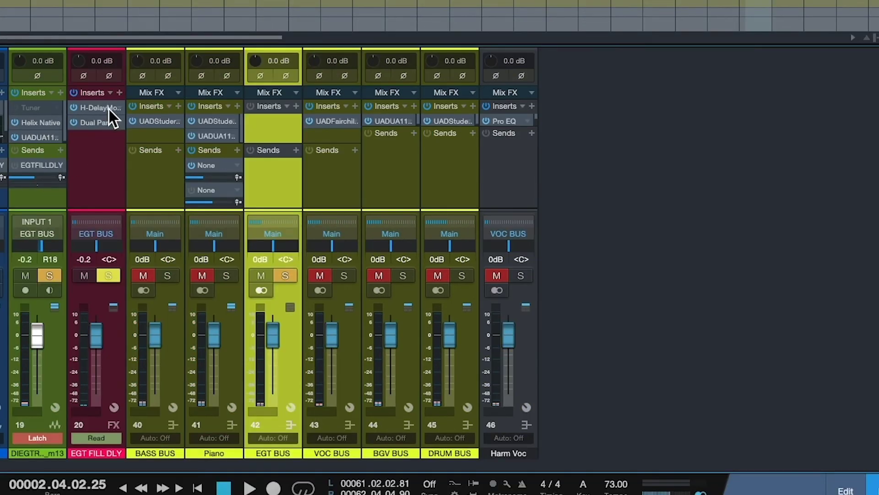
# Audition the EGT FILL DLY H-Delay and sync its time to BPM, giving 1/32 at 73 BPM.
pyautogui.doubleClick(108, 108)
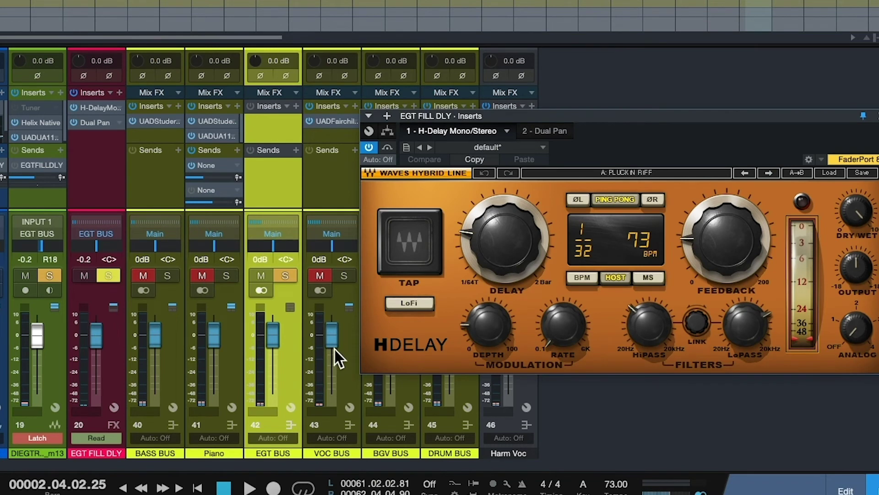
pyautogui.press('space')
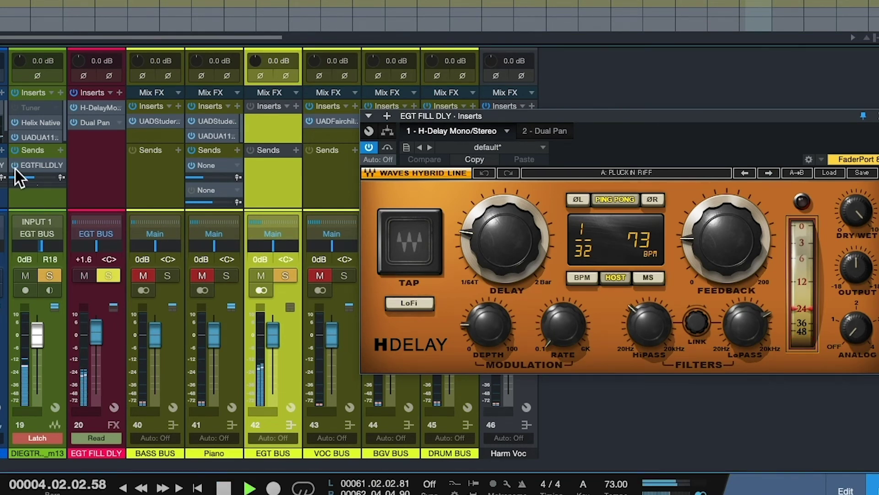
pyautogui.press('space')
pyautogui.click(619, 283)
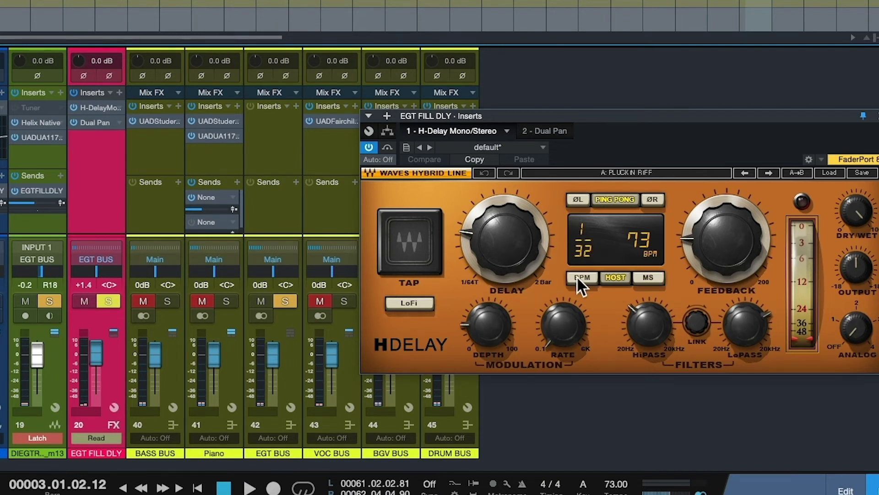
pyautogui.click(650, 277)
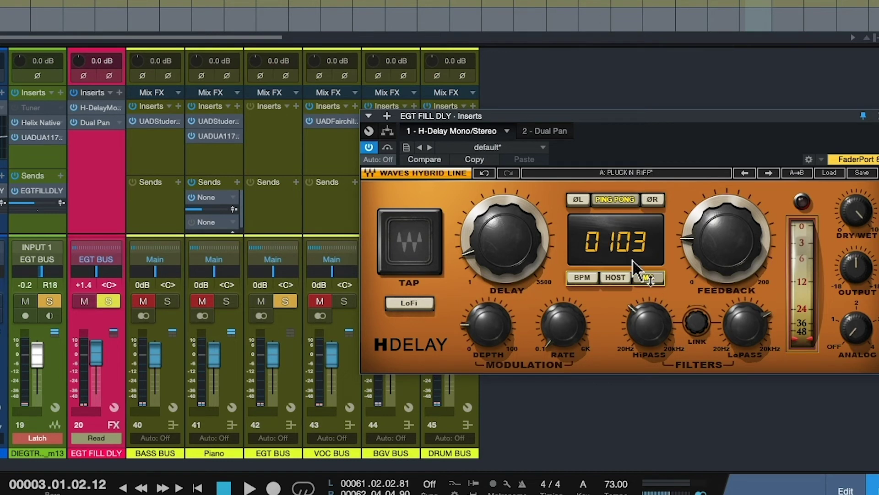
pyautogui.click(581, 278)
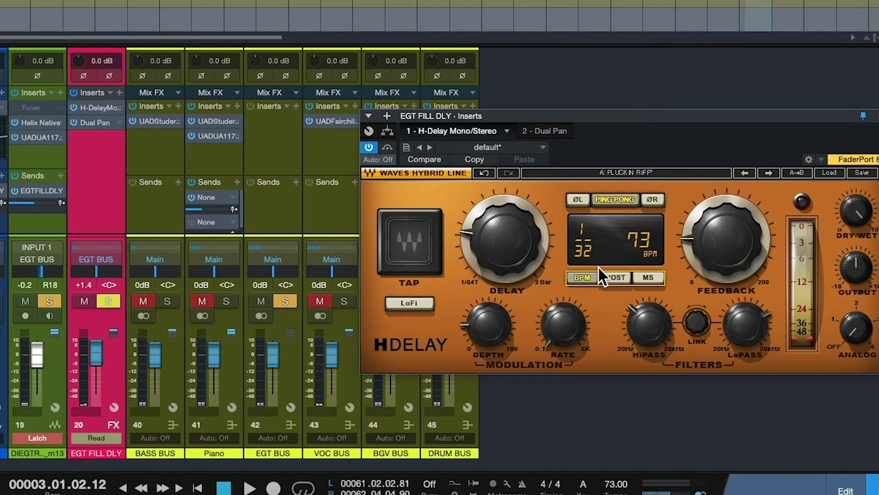
# Try H-Delay feedback at 0 and 62, then settle on a low value around 21.
pyautogui.moveTo(719, 252); pyautogui.dragTo(712, 312)
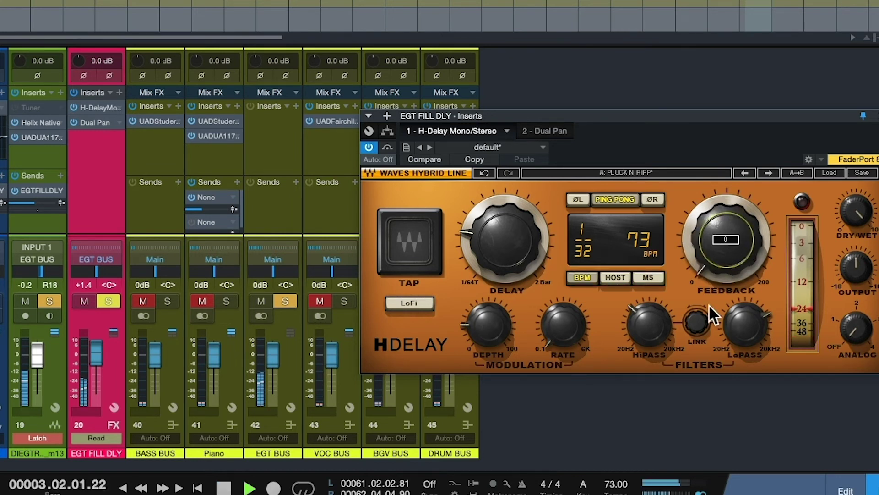
pyautogui.moveTo(712, 284); pyautogui.dragTo(716, 219)
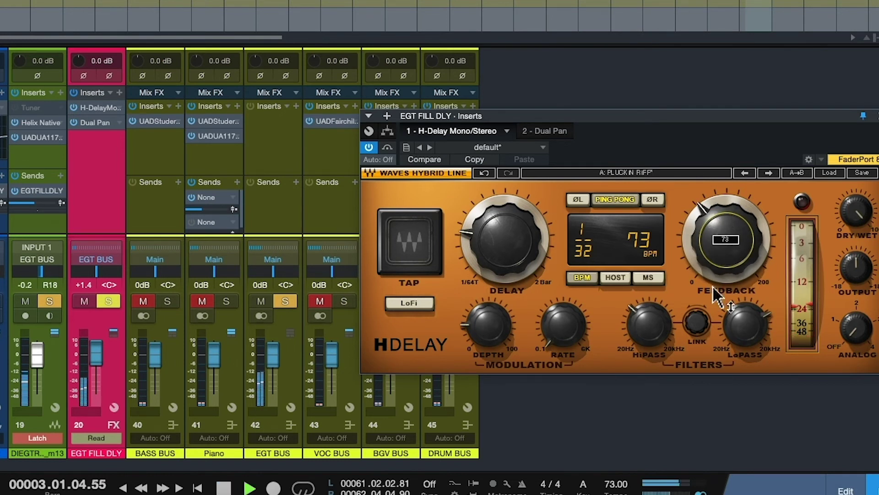
pyautogui.moveTo(726, 262); pyautogui.dragTo(723, 304)
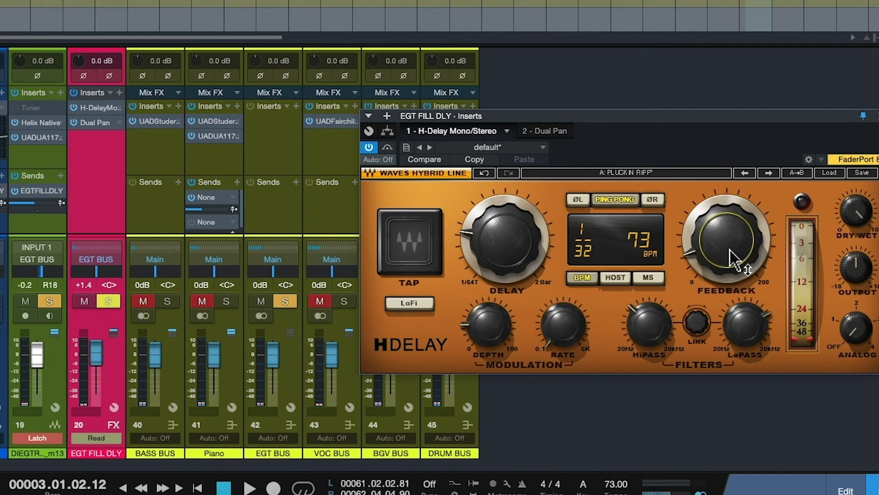
pyautogui.moveTo(732, 256)
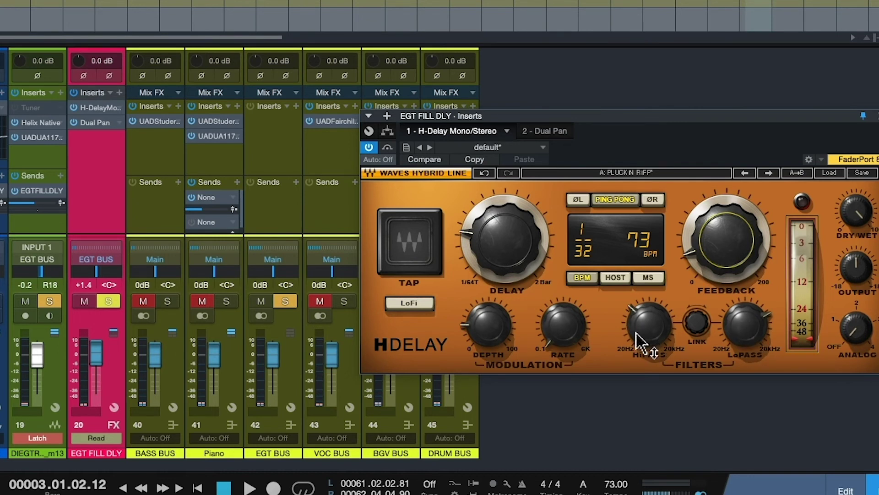
pyautogui.moveTo(738, 317)
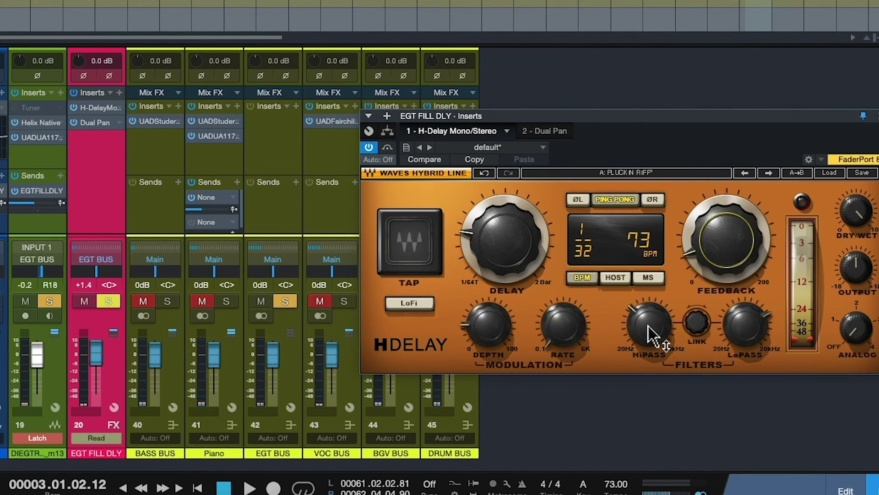
pyautogui.moveTo(652, 337)
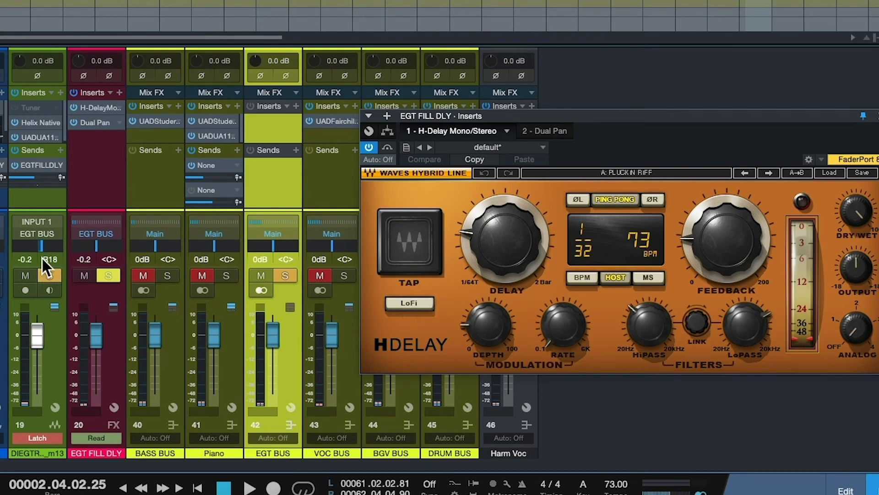
pyautogui.press('space')
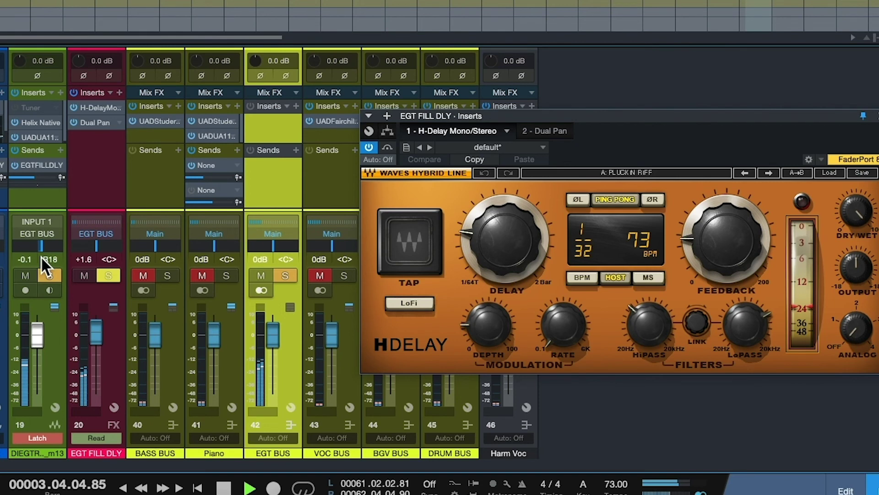
pyautogui.press('space')
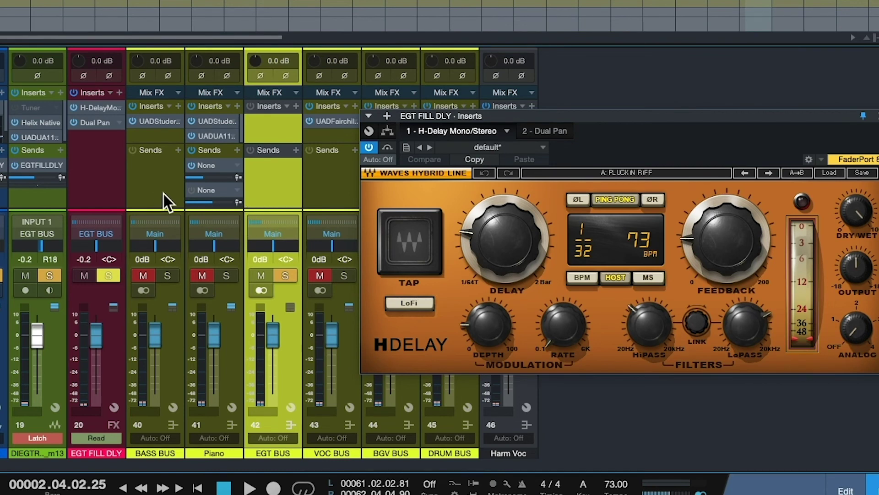
pyautogui.press('space')
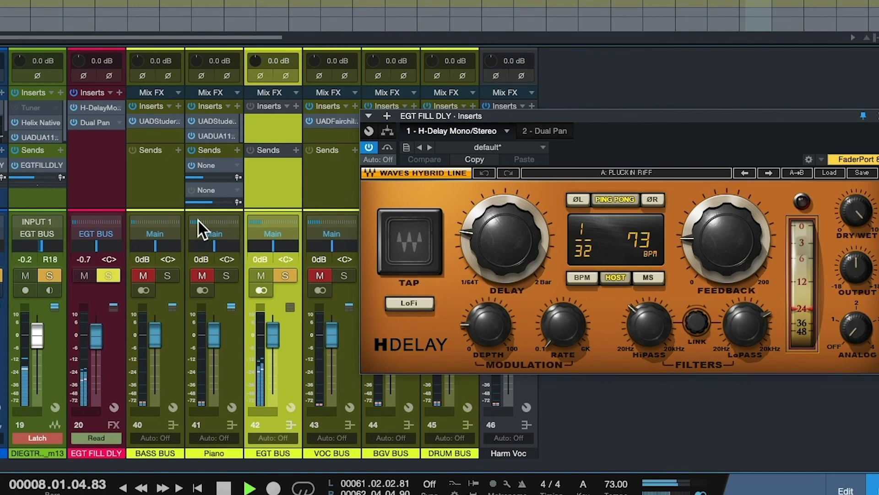
pyautogui.press('space')
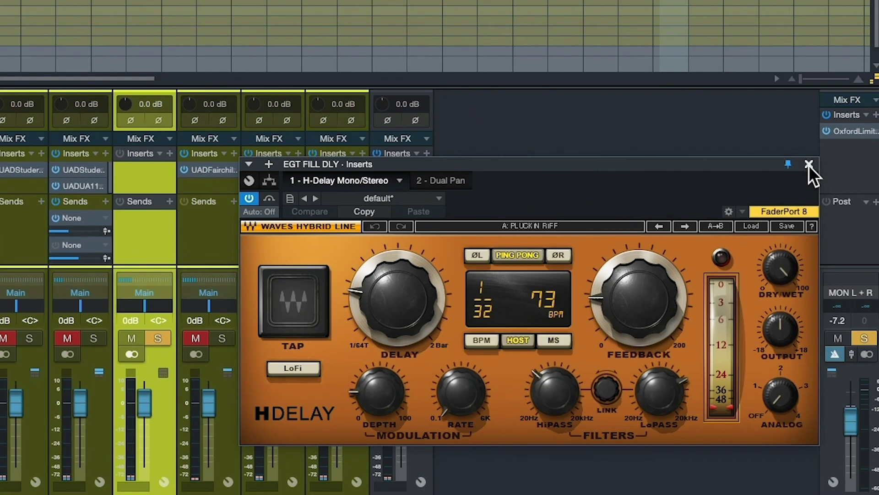
# Close the H-Delay plugin window to return to the full mixer view.
pyautogui.click(809, 165)
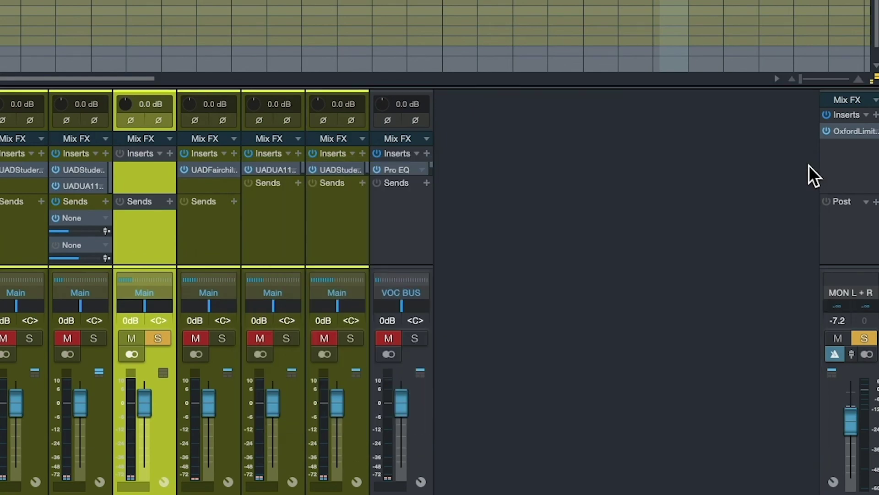